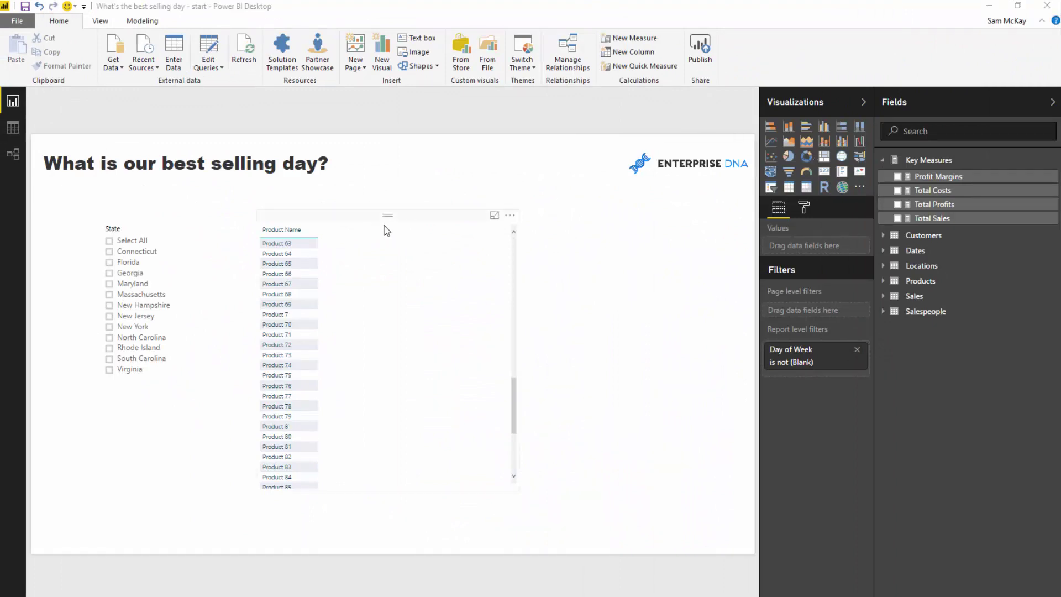
# Step: Move the Product Name table slightly upward on the report page
pyautogui.click(386, 224)
pyautogui.moveTo(407, 221); pyautogui.dragTo(409, 214)
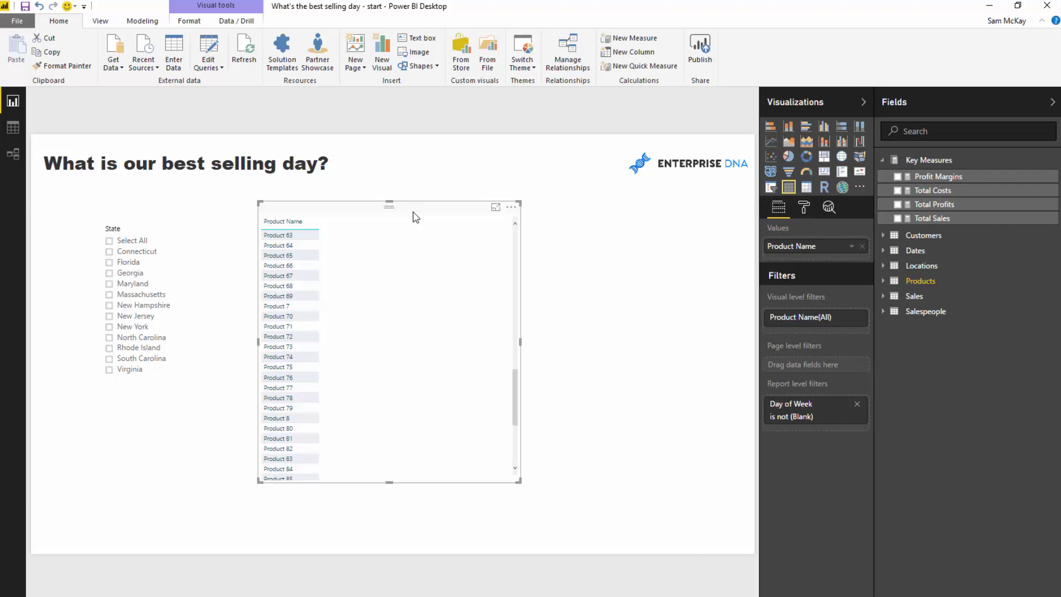
# Step: Create a new measure named "Avg. Sales per Day" in the Key Measures table
pyautogui.click(953, 177)
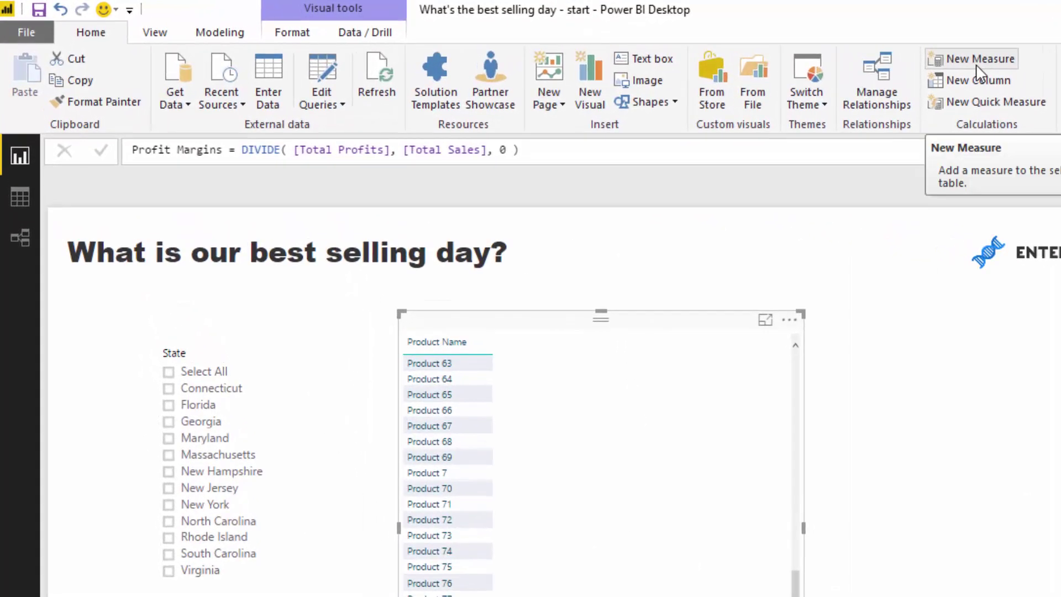
pyautogui.click(977, 61)
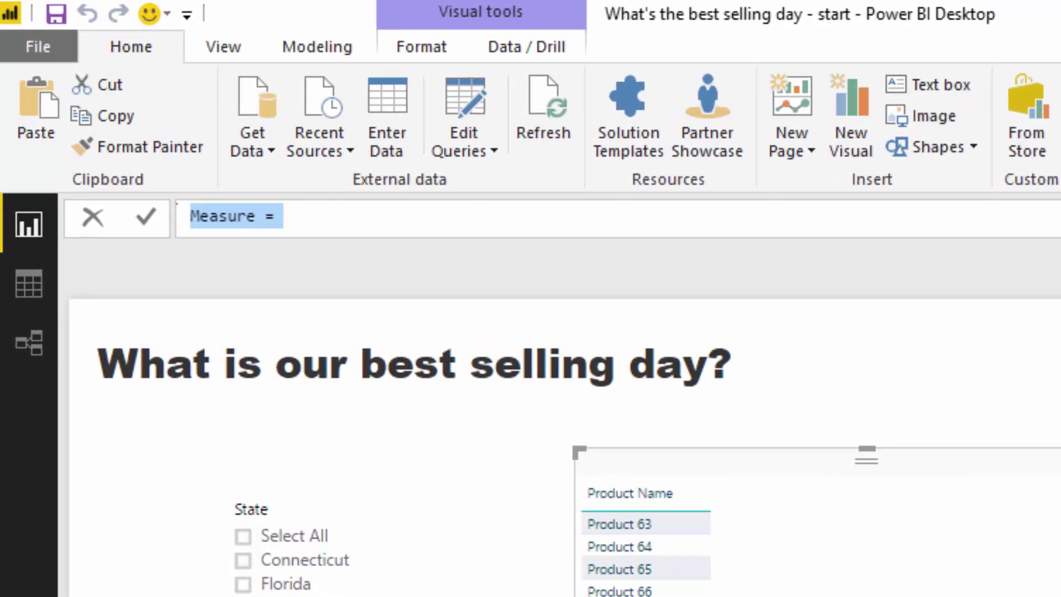
pyautogui.write('Avg.')
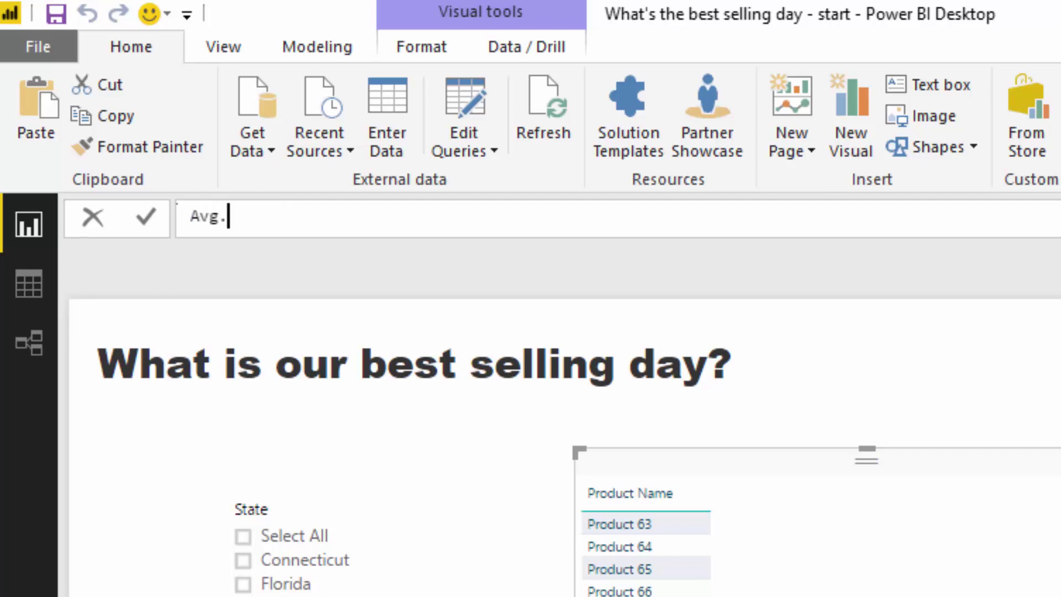
pyautogui.write(' Sales per Da')
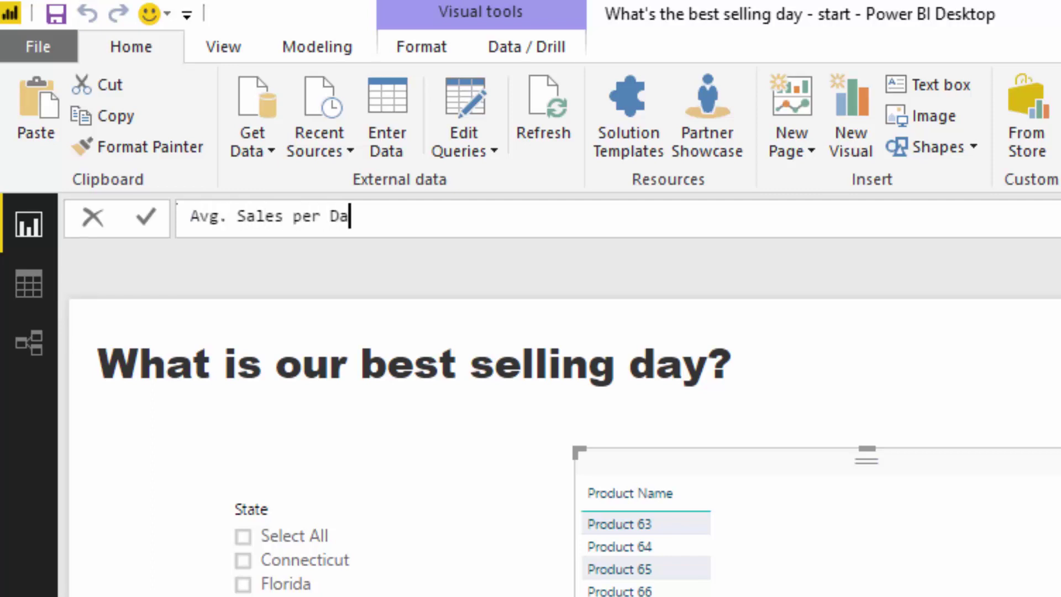
pyautogui.write('y =')
pyautogui.hotkey('shift', 'Return')
# Step: Begin the Avg. Sales per Day formula on a new line with the AVERAGEX function
pyautogui.write('A')
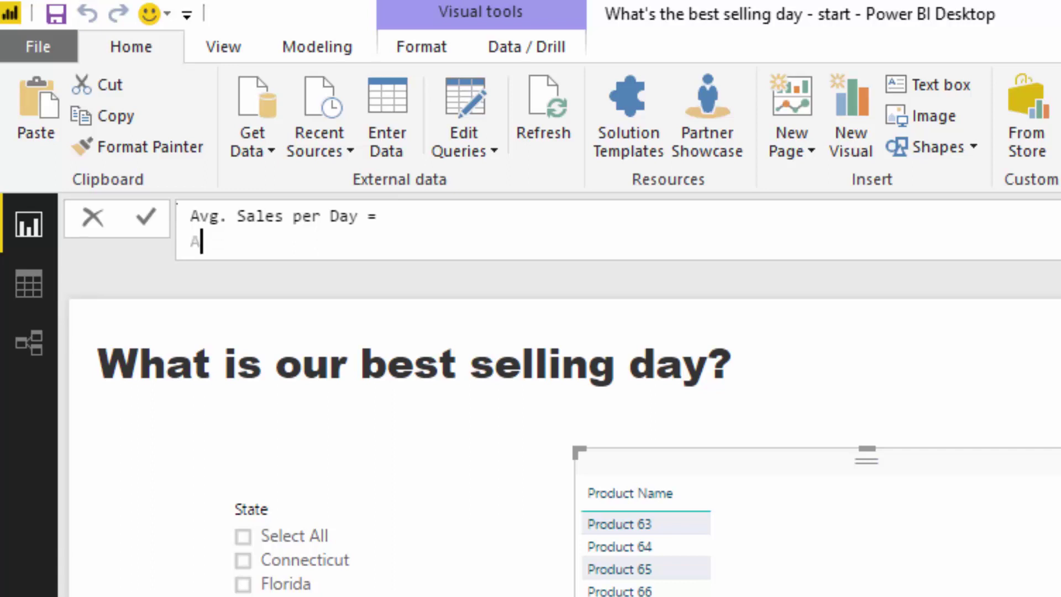
pyautogui.write('V')
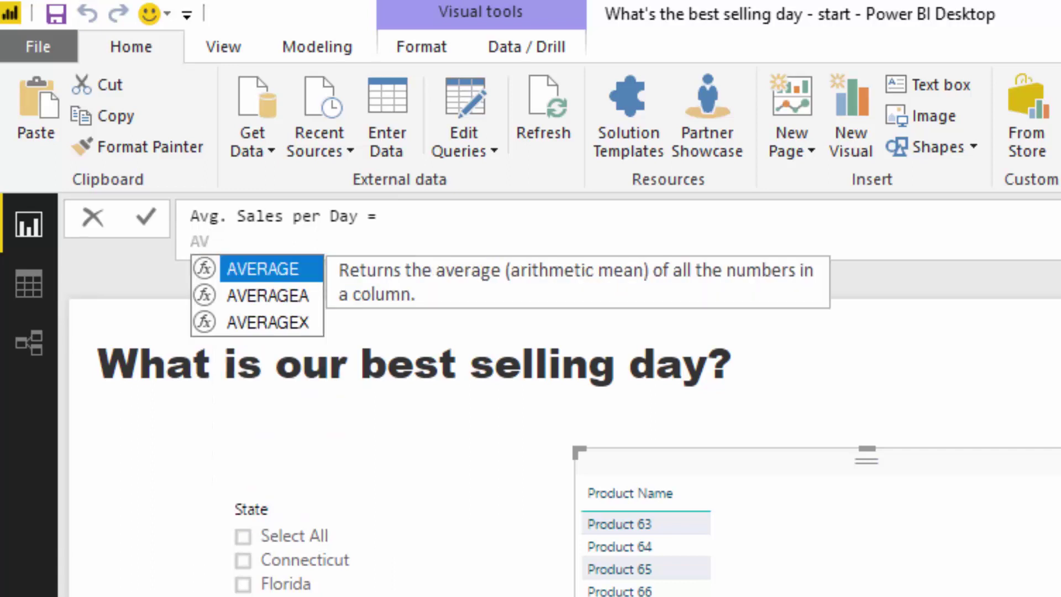
pyautogui.click(456, 248)
pyautogui.write('ER')
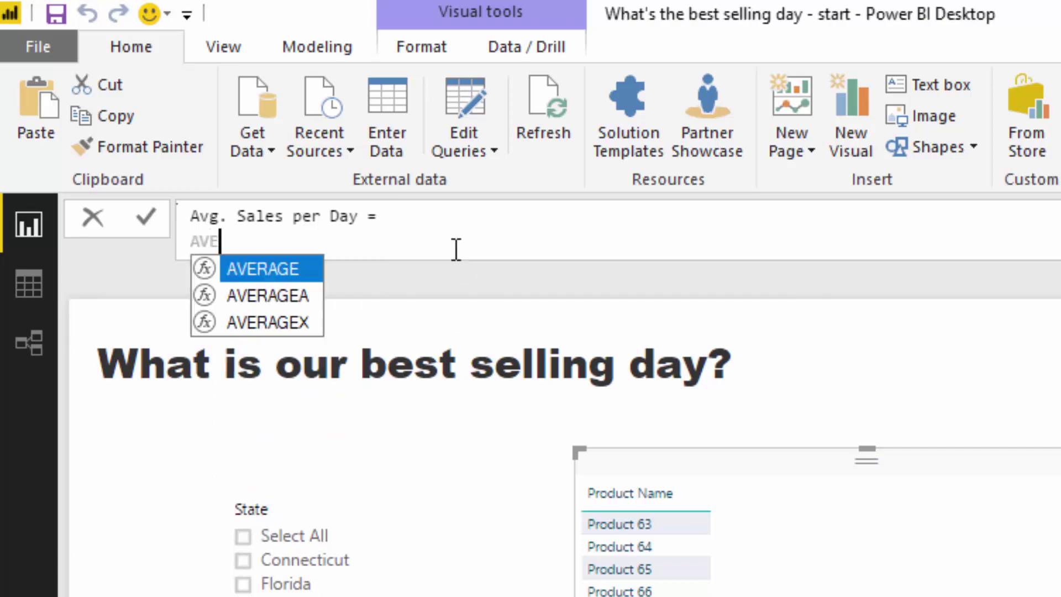
pyautogui.press('Down')
pyautogui.press('Down')
pyautogui.press('Tab')
# Step: Enter VALUES( Dates[Date] ) as the table argument of AVERAGEX
pyautogui.write('VALUE')
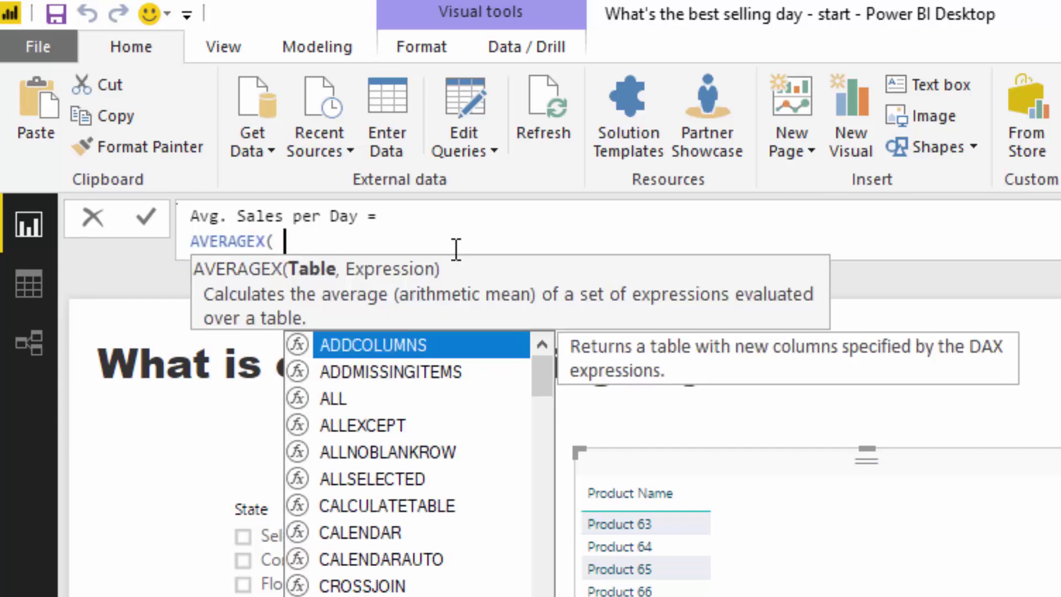
pyautogui.press('Tab')
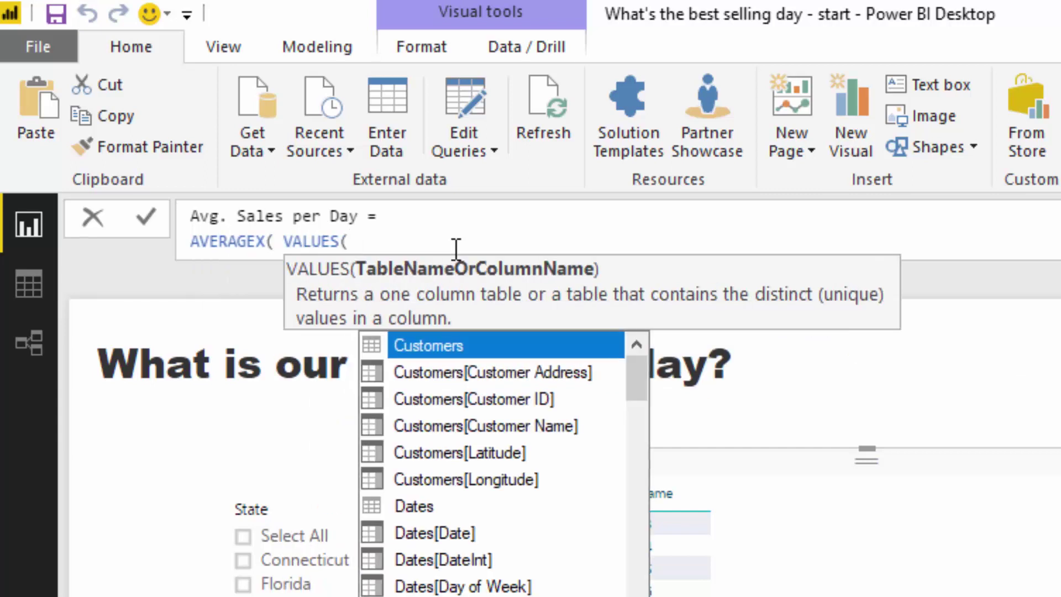
pyautogui.write('Date')
pyautogui.press('Down')
pyautogui.press('Up')
pyautogui.press('Tab')
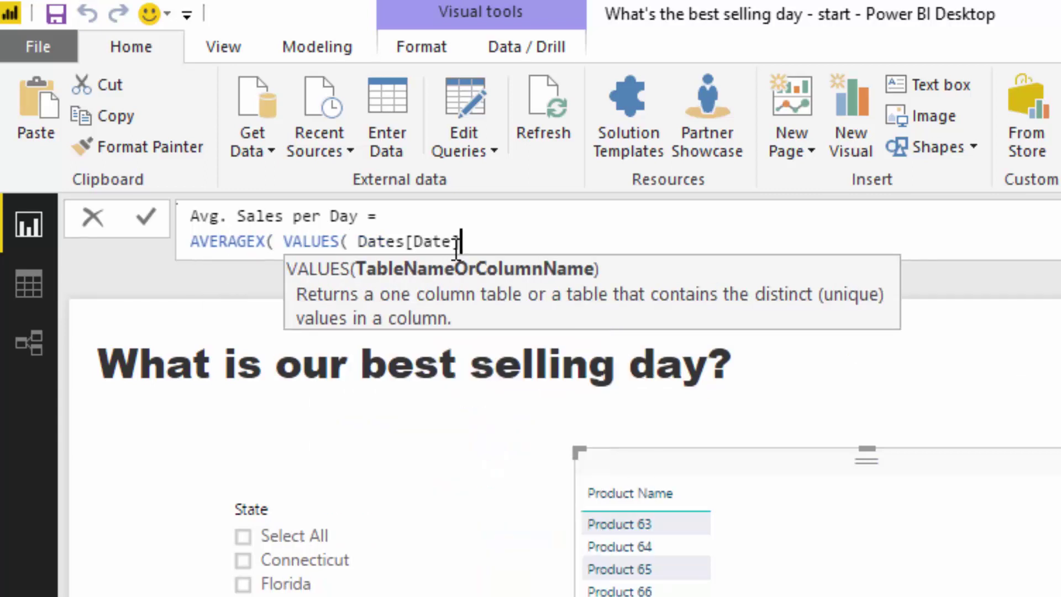
pyautogui.write(')')
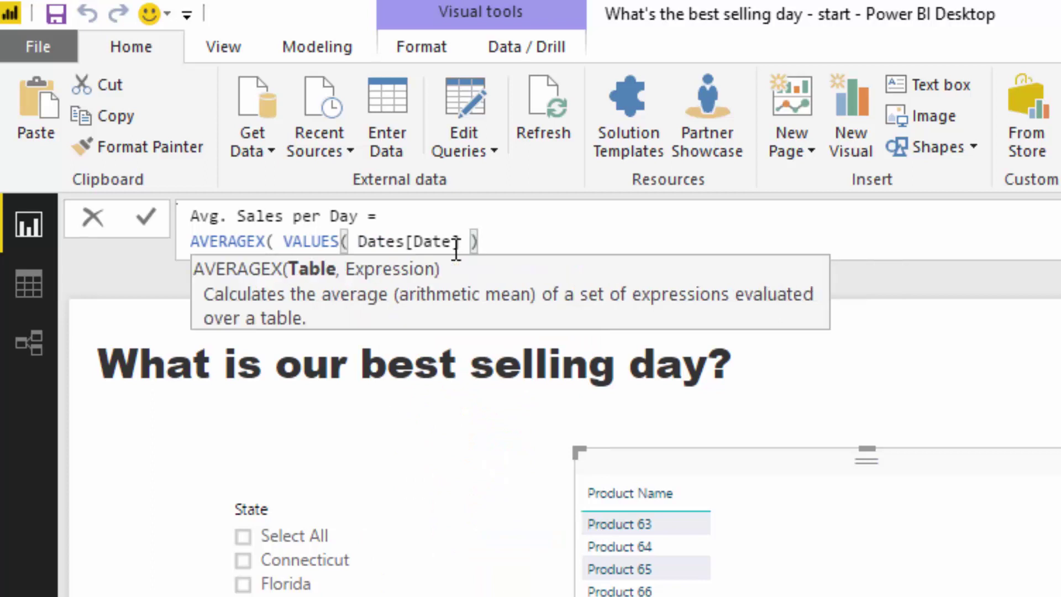
# Step: Complete AVERAGEX with [Total Sales] as the expression and add the Avg. Sales per Day measure to the Product Name table
pyautogui.write(', Tot')
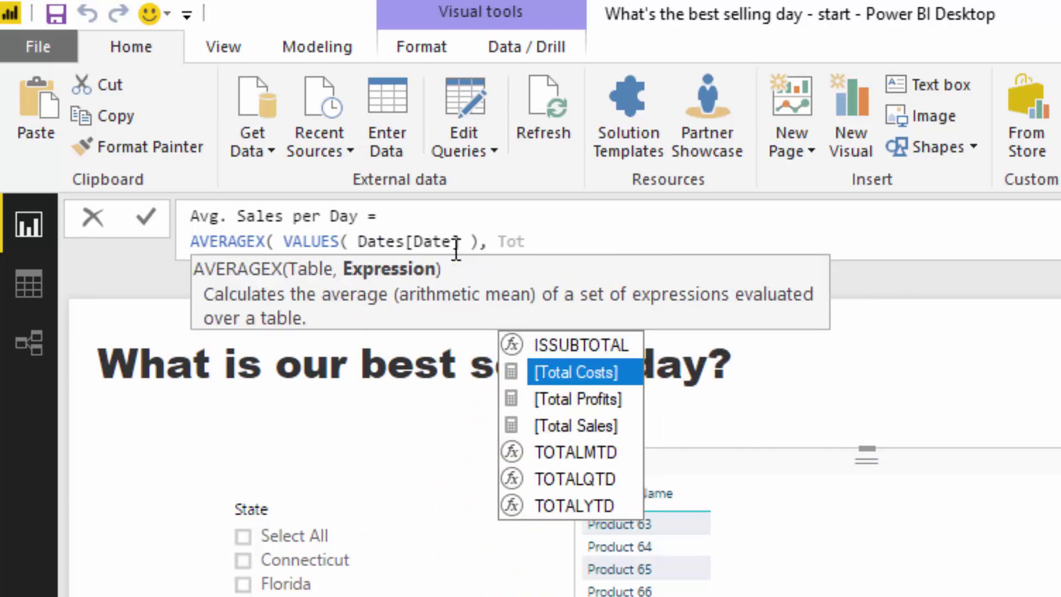
pyautogui.press('Down')
pyautogui.press('Down')
pyautogui.press('Tab')
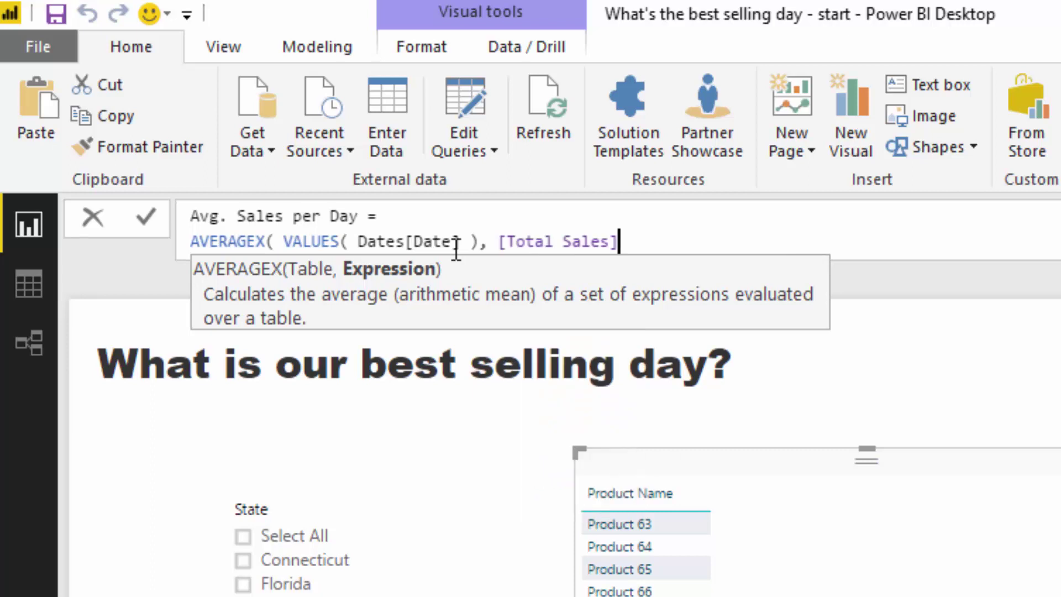
pyautogui.write(')')
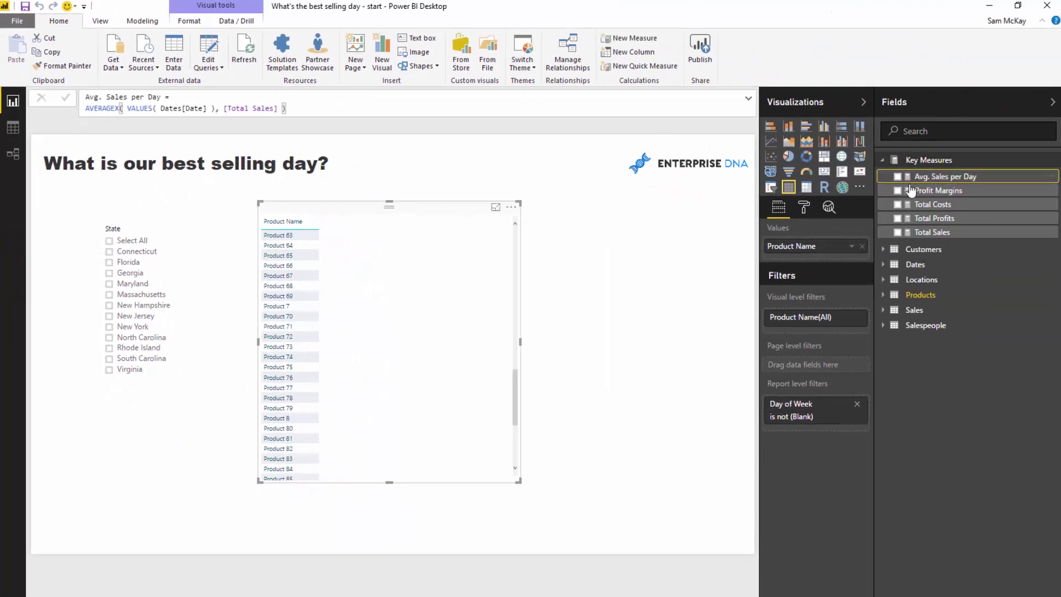
pyautogui.moveTo(911, 178); pyautogui.dragTo(457, 320)
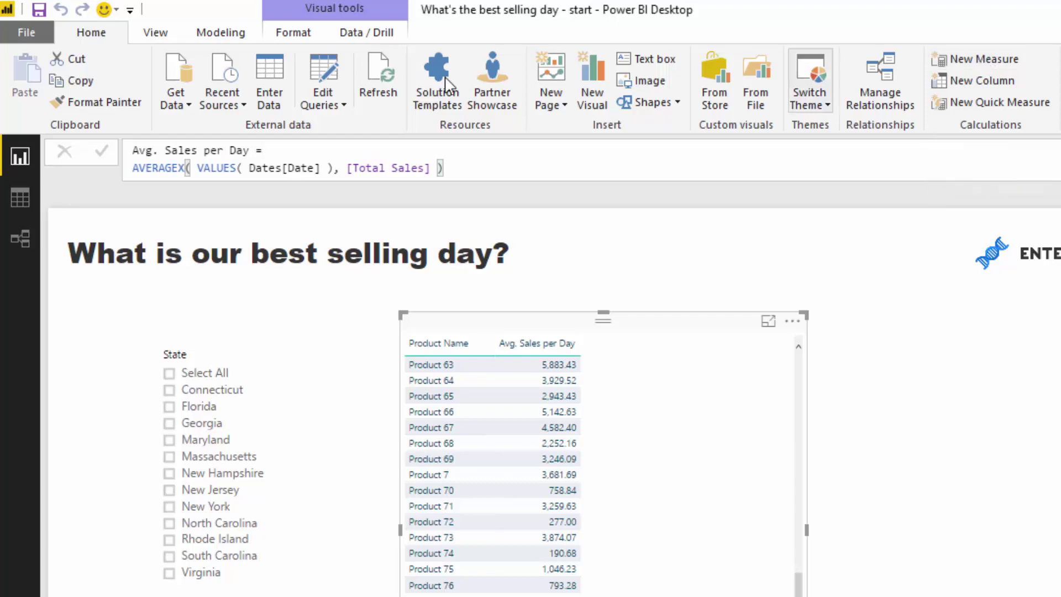
# Step: Create another measure named "Best Selling Day" and start a new formula line after the equals sign
pyautogui.write('Best sel')
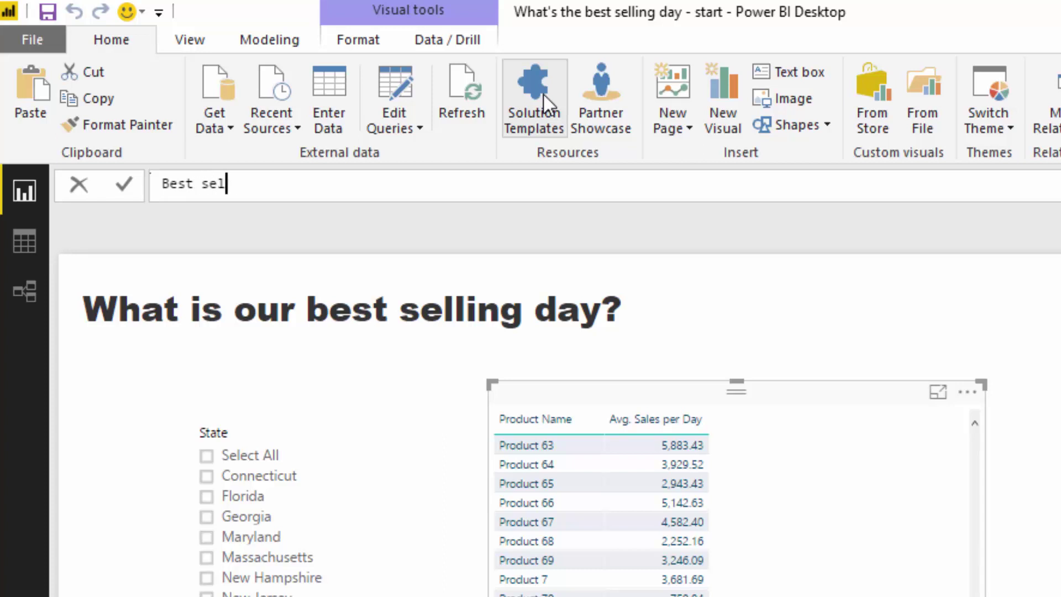
pyautogui.press('BackSpace')
pyautogui.press('BackSpace')
pyautogui.press('BackSpace')
pyautogui.write('Se')
pyautogui.write('lling Day =')
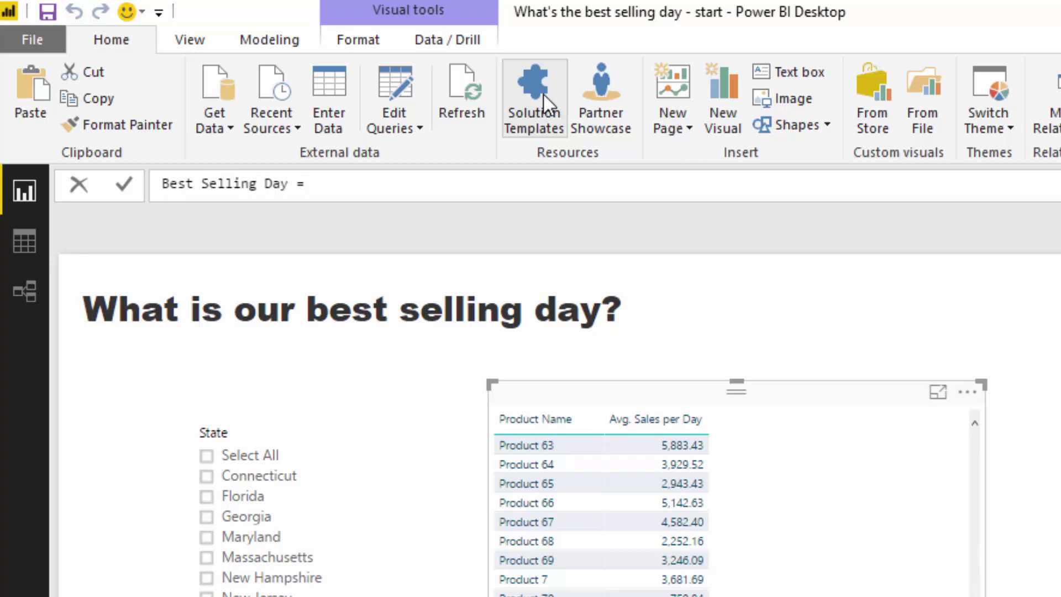
pyautogui.hotkey('shift', 'Return')
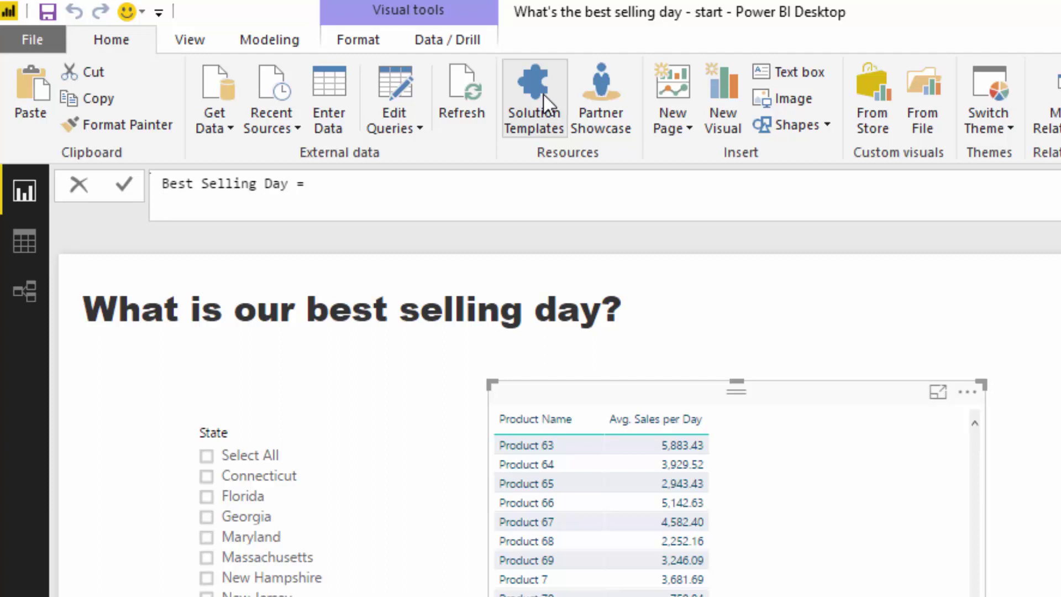
# Step: Begin the Best Selling Day formula with MAXX and, on its own line, a nested TOPN with an N value of 1
pyautogui.write('MA')
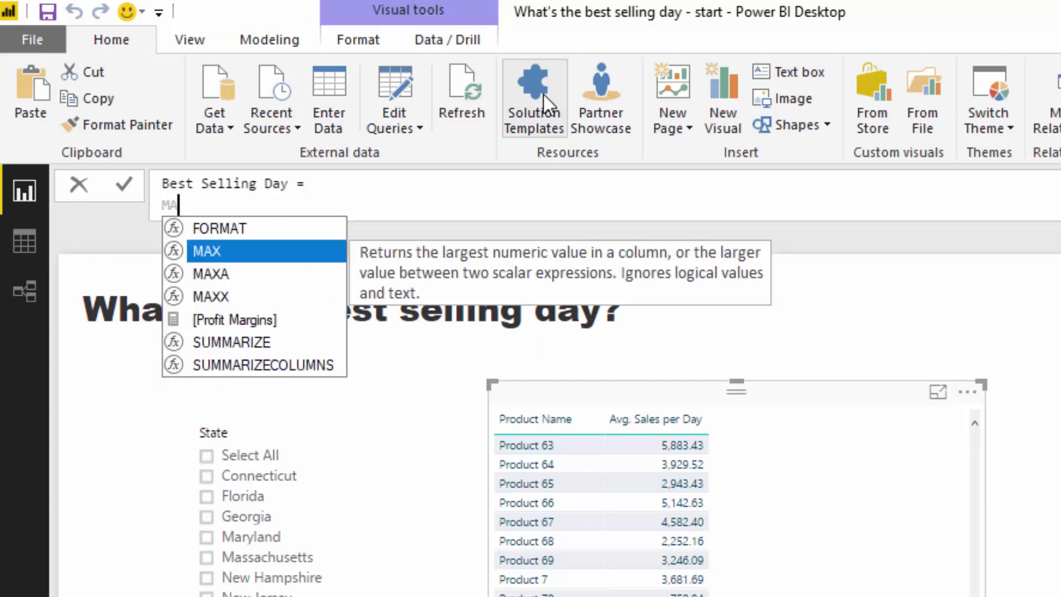
pyautogui.press('Down')
pyautogui.press('Down')
pyautogui.press('Tab')
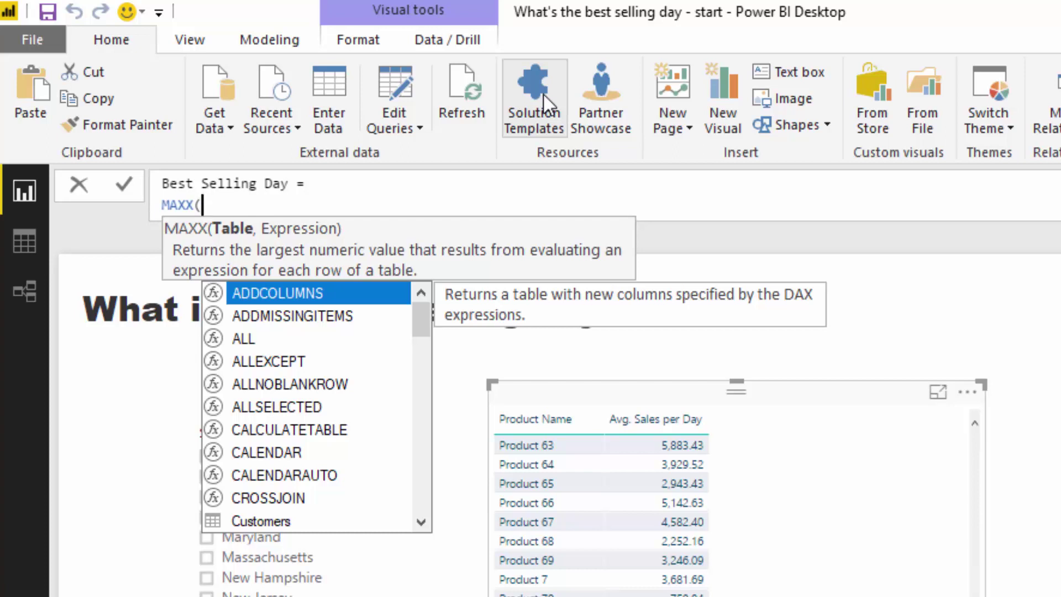
pyautogui.hotkey('shift', 'Return')
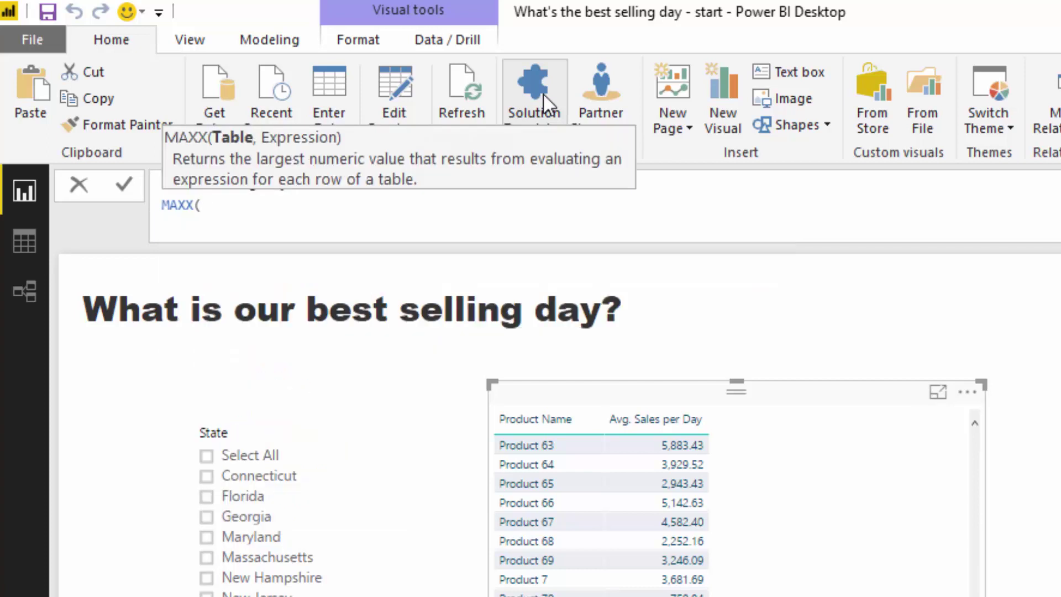
pyautogui.write('TOPN(')
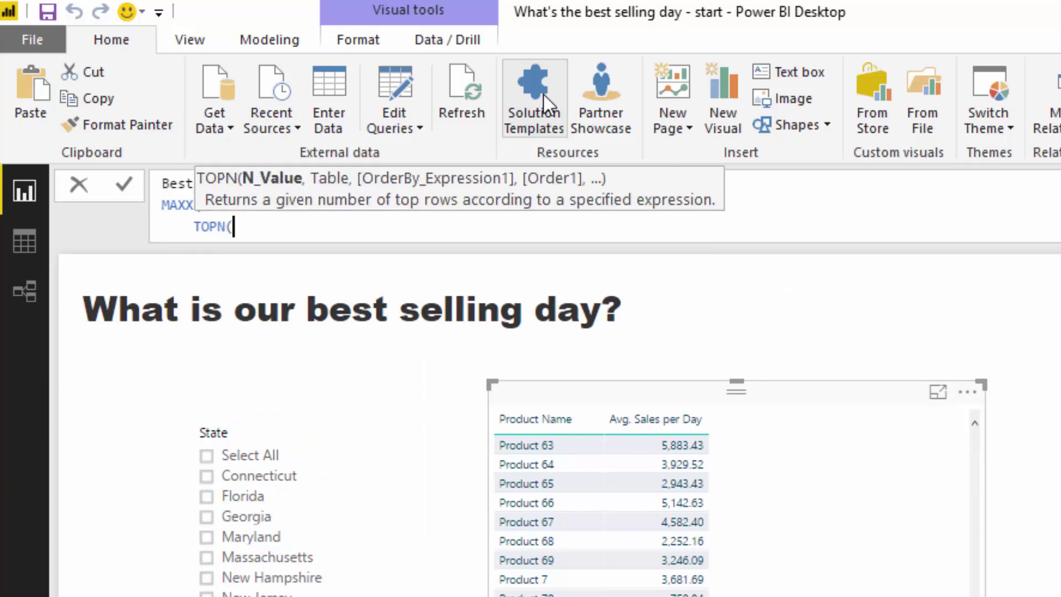
pyautogui.write(' 1,')
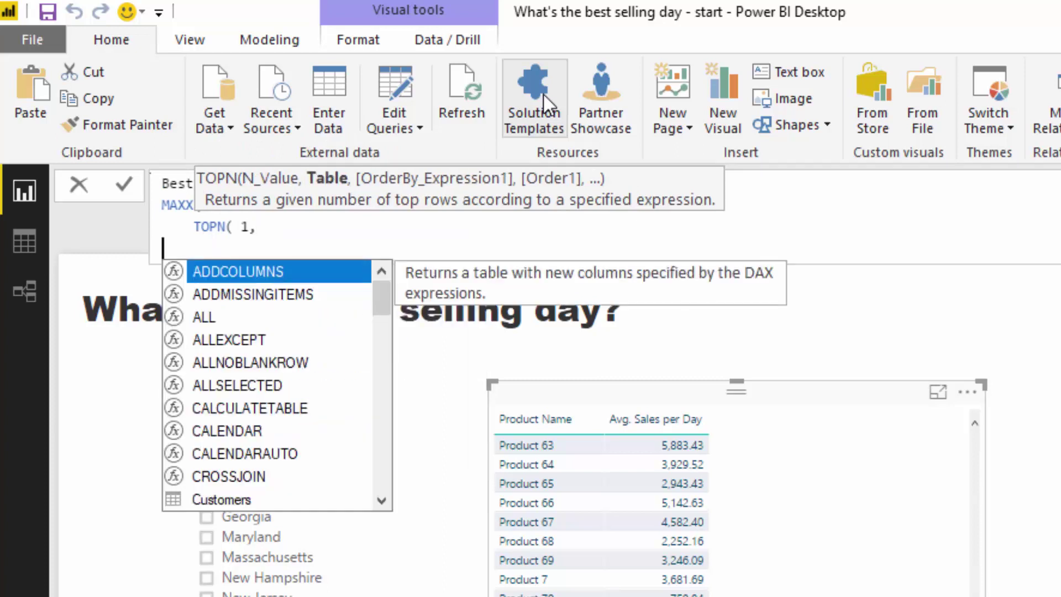
pyautogui.hotkey('shift', 'Return')
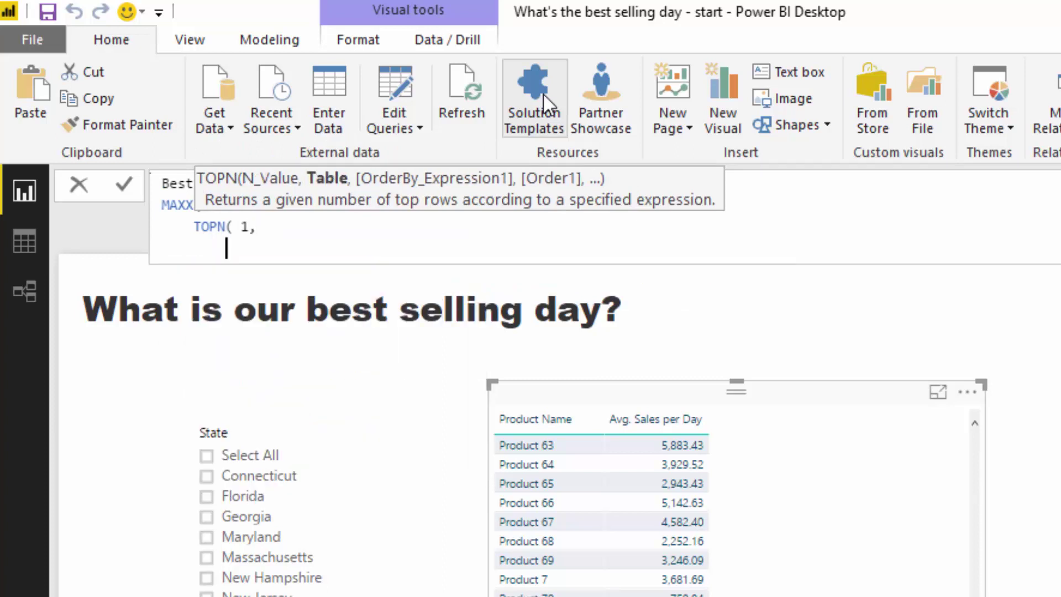
# Step: Nest a SUMMARIZE of the Dates table grouped by Dates[Day of Week] as the TOPN table argument, on separate lines
pyautogui.write('SUM')
pyautogui.press('Tab')
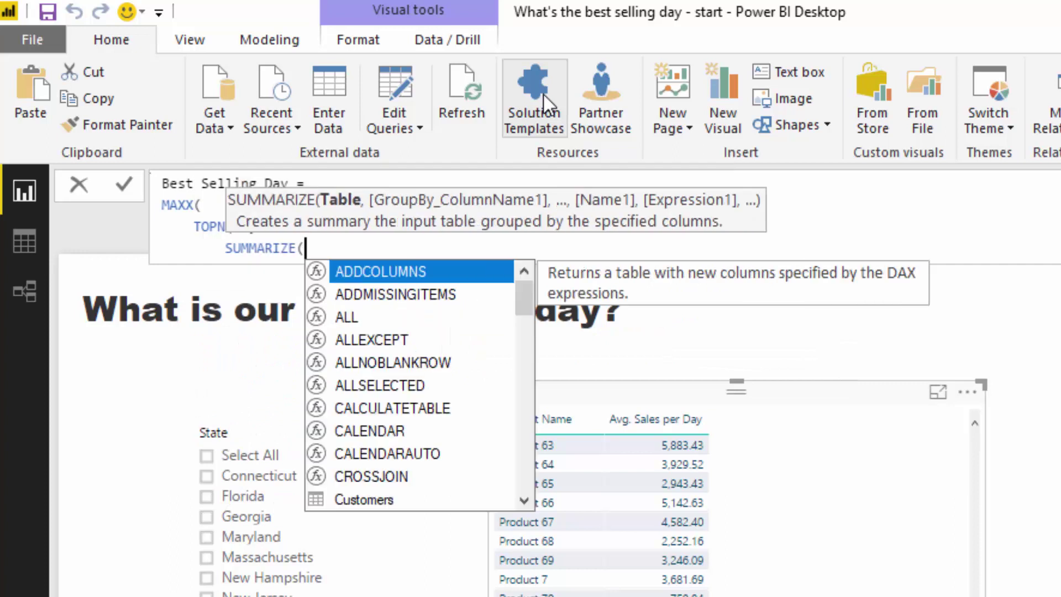
pyautogui.hotkey('shift', 'Return')
pyautogui.write('Dates')
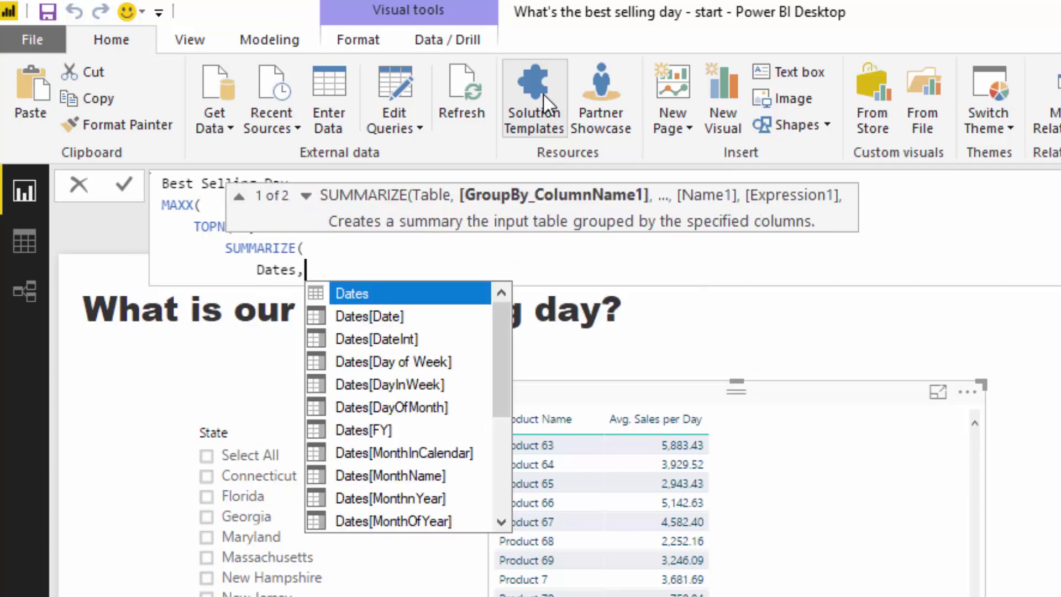
pyautogui.write(',')
pyautogui.hotkey('shift', 'Return')
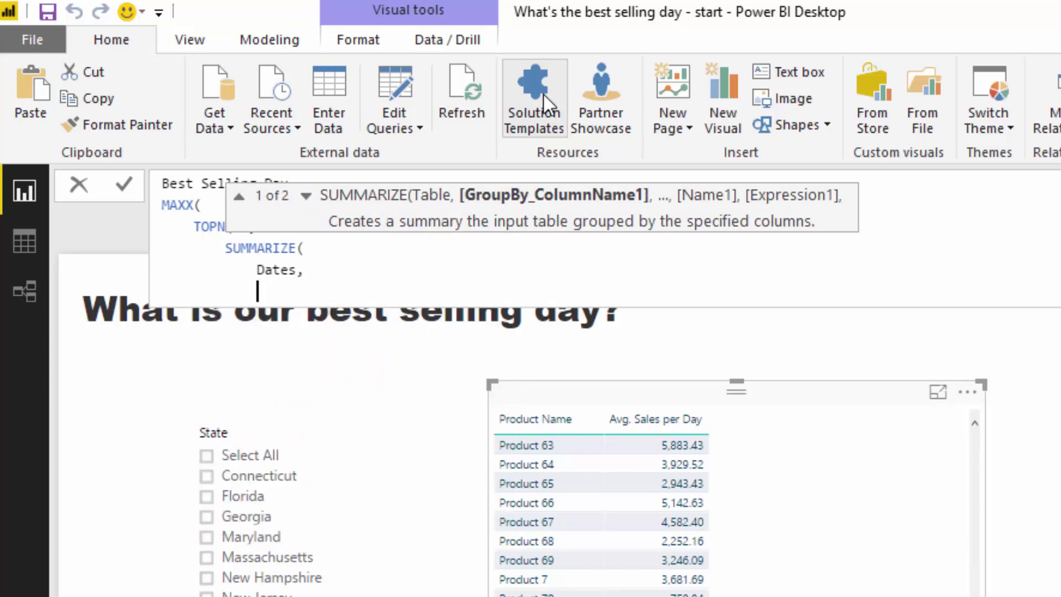
pyautogui.write('Day')
pyautogui.press('Tab')
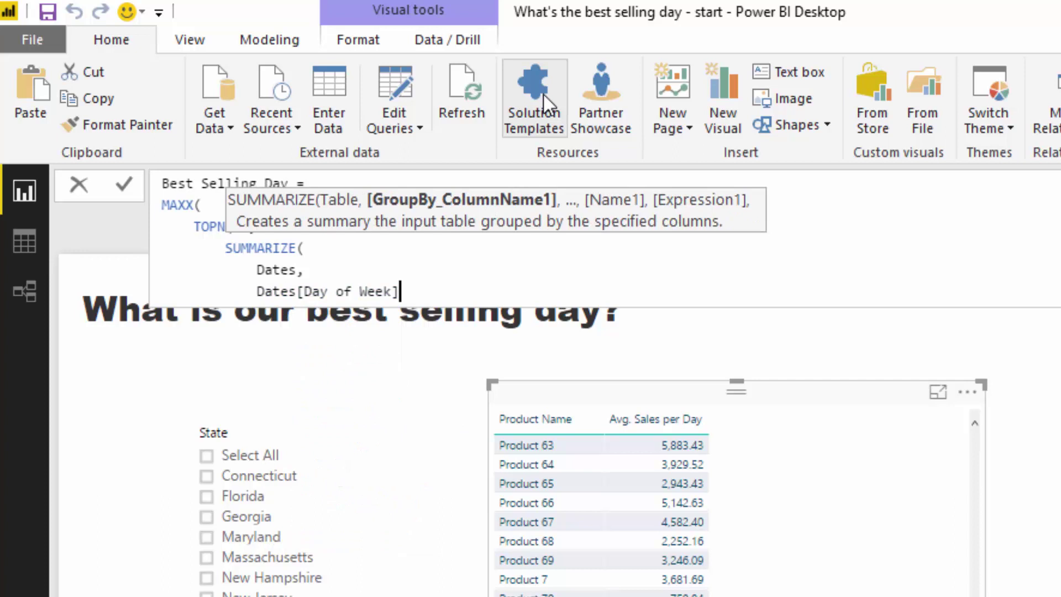
pyautogui.write(',')
pyautogui.hotkey('shift', 'Return')
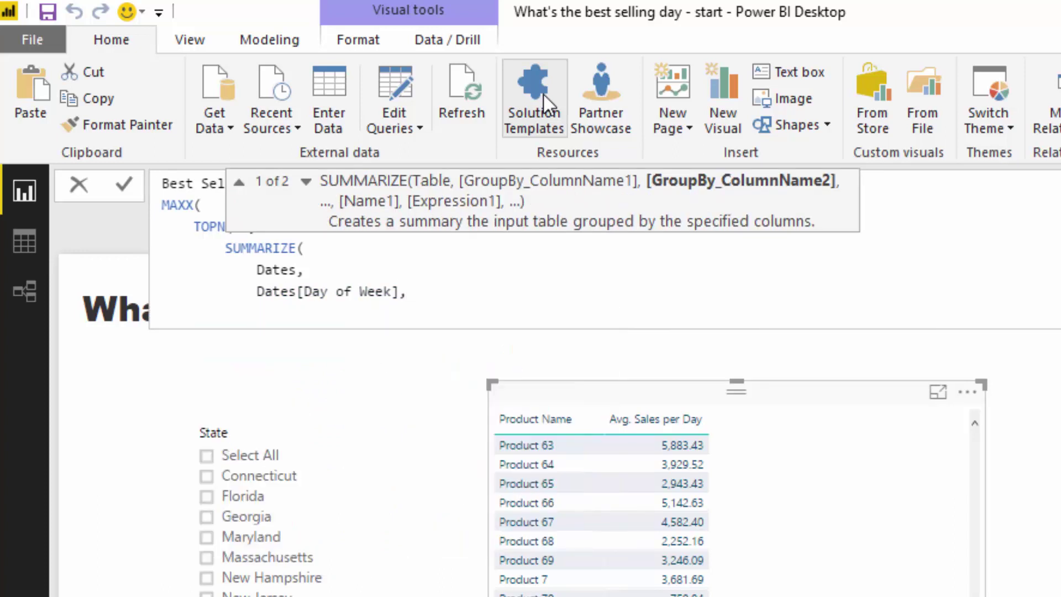
# Step: Add a "Selling Days" column calculated by [Avg. Sales per Day] to SUMMARIZE and close the function
pyautogui.write('"see')
pyautogui.press('BackSpace')
pyautogui.press('BackSpace')
pyautogui.press('BackSpace')
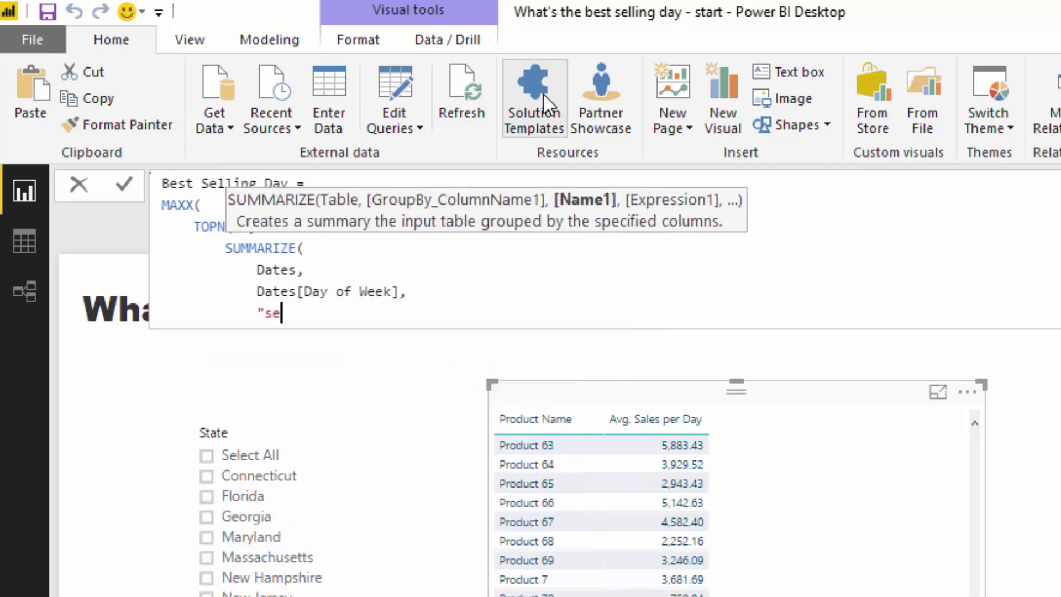
pyautogui.write('See')
pyautogui.press('BackSpace')
pyautogui.write('lling Days')
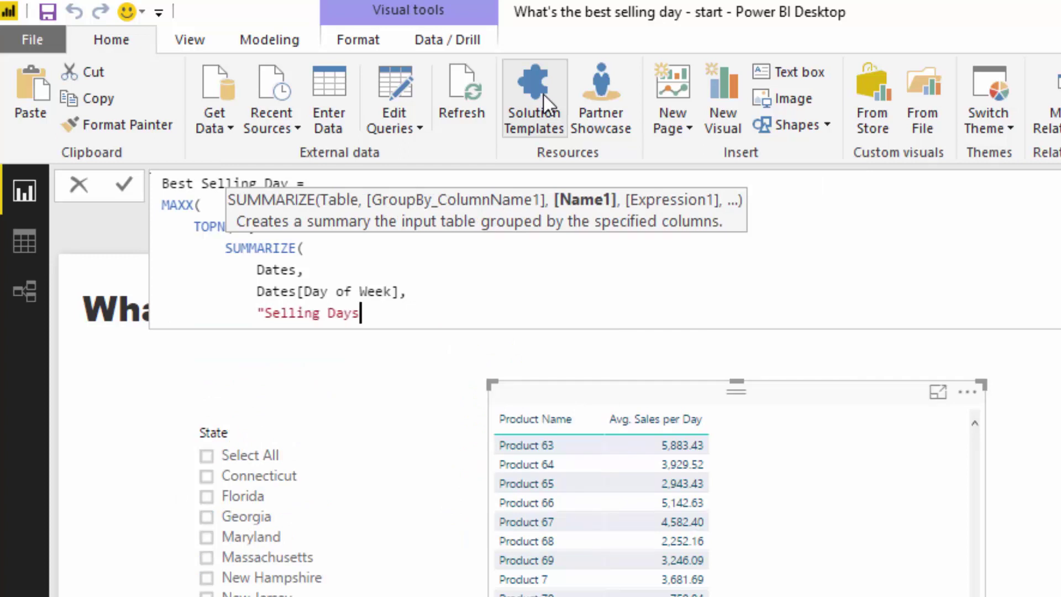
pyautogui.write('", Av')
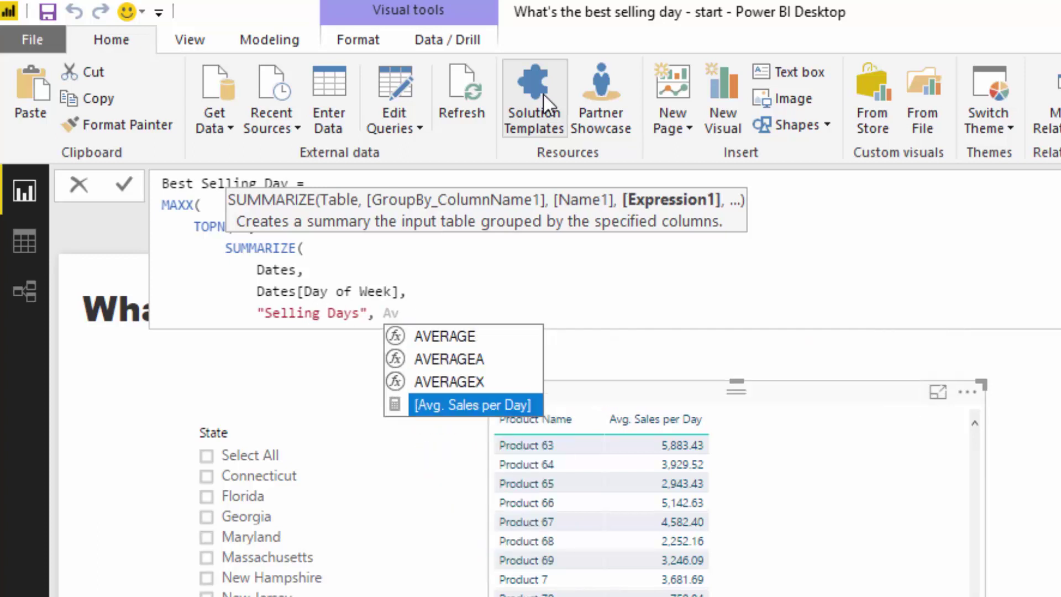
pyautogui.press('Tab')
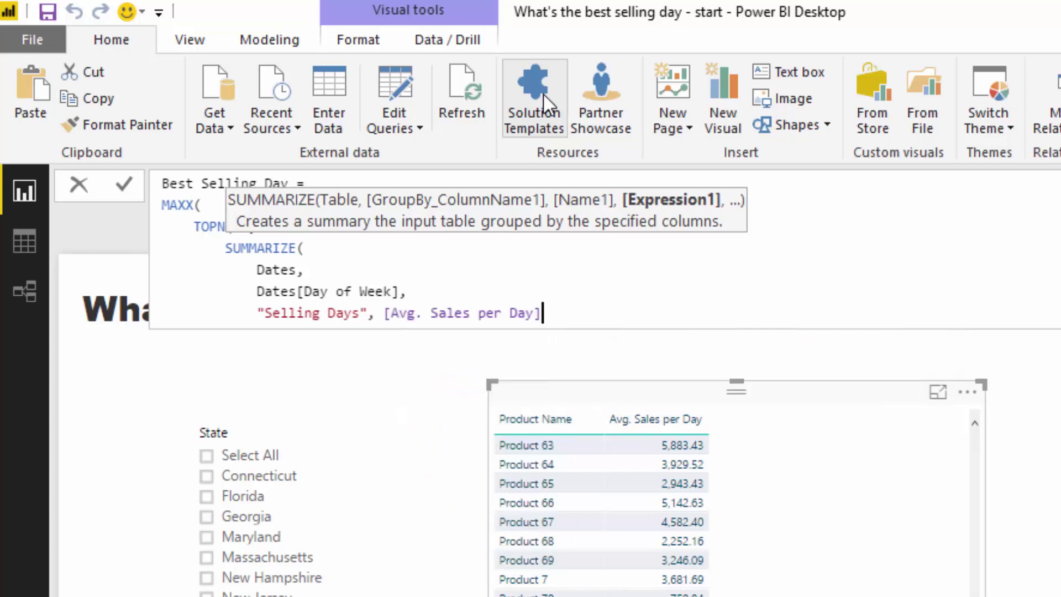
pyautogui.write(')')
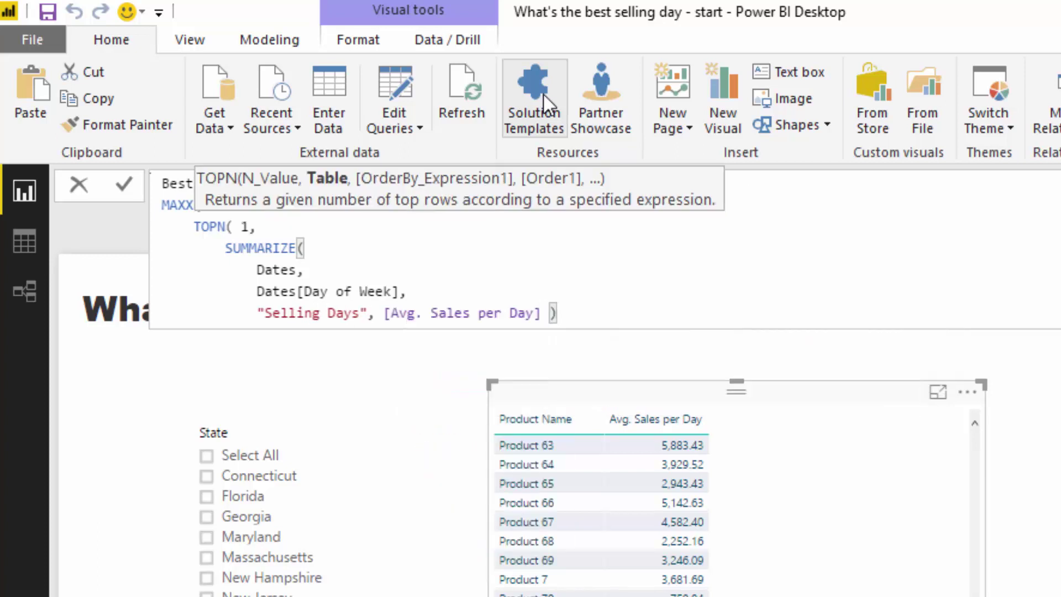
# Step: Add [Selling Days] on a new line as the TOPN order-by expression and close the TOPN function
pyautogui.write(',')
pyautogui.hotkey('shift', 'Return')
pyautogui.press('Tab')
pyautogui.press('Tab')
pyautogui.press('Tab')
pyautogui.press('BackSpace')
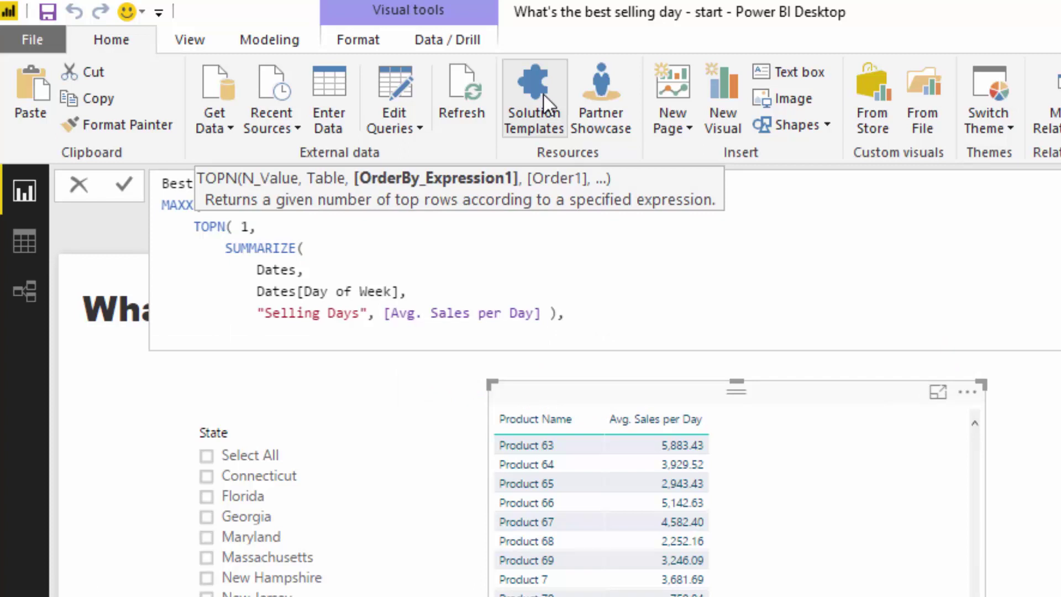
pyautogui.write('Se')
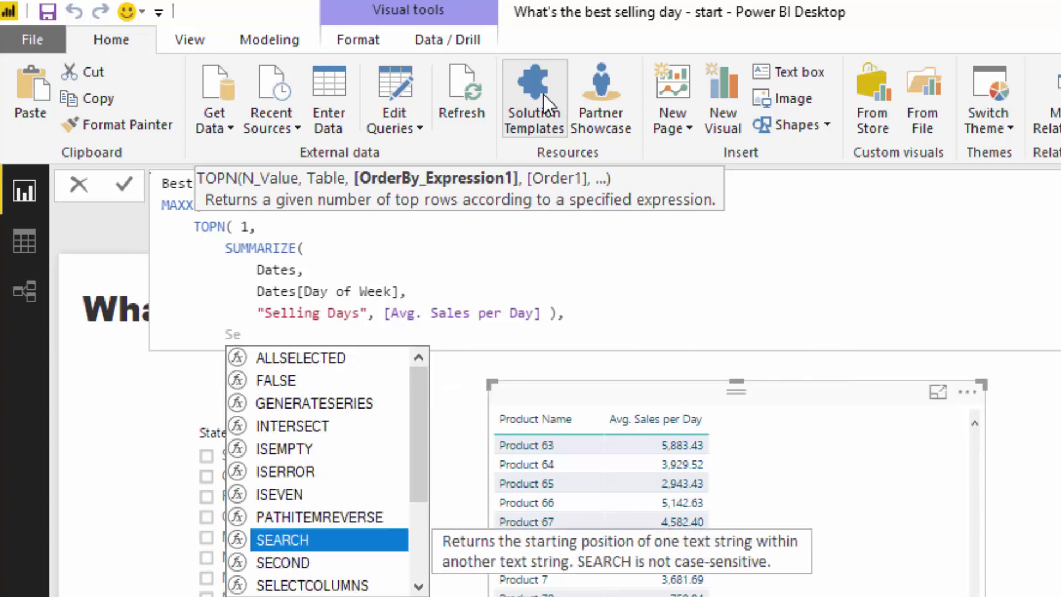
pyautogui.write('ll')
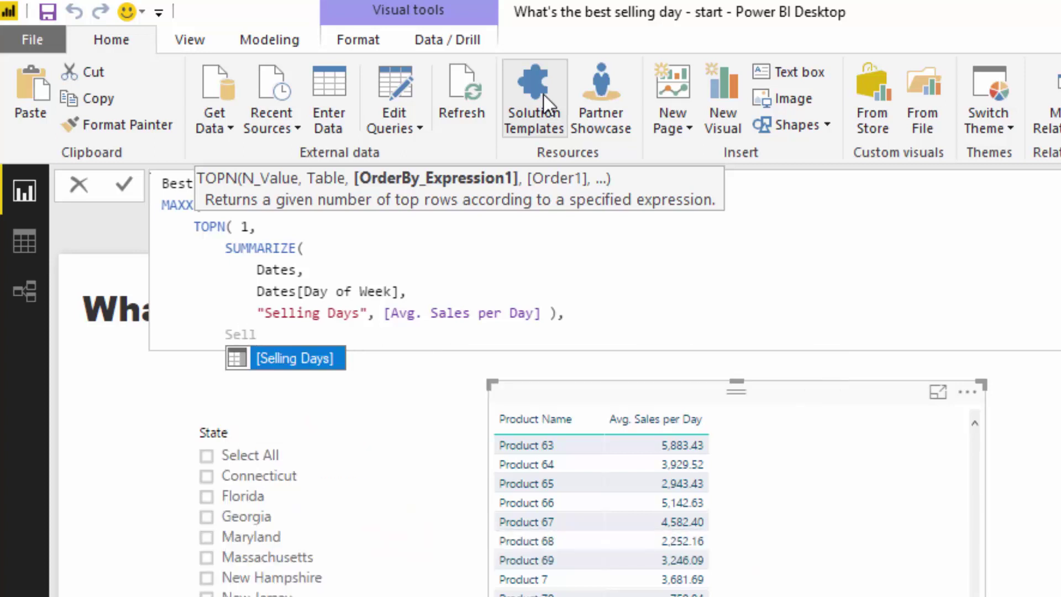
pyautogui.press('Tab')
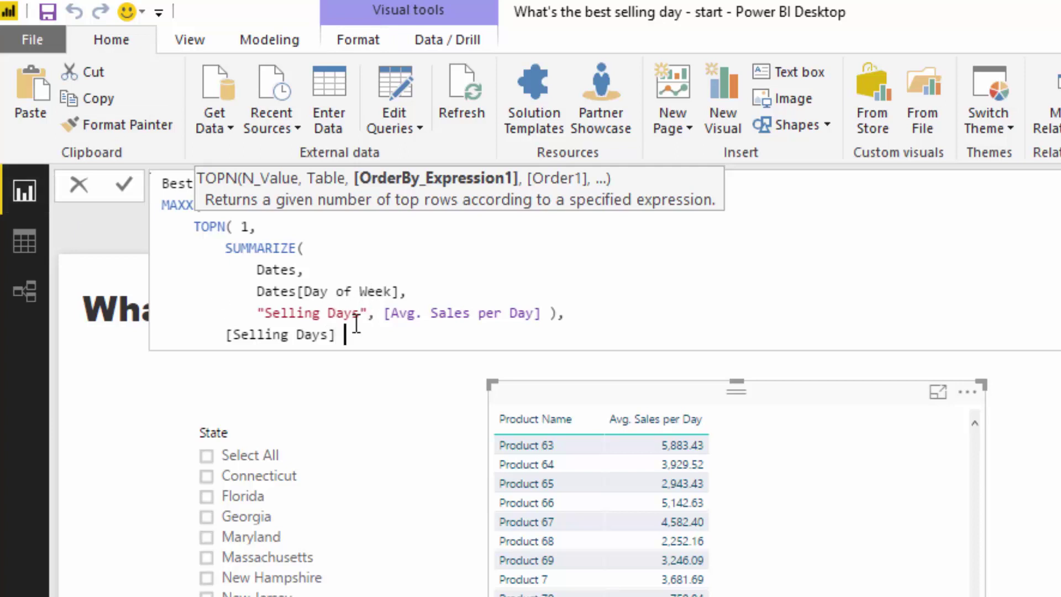
pyautogui.write(');')
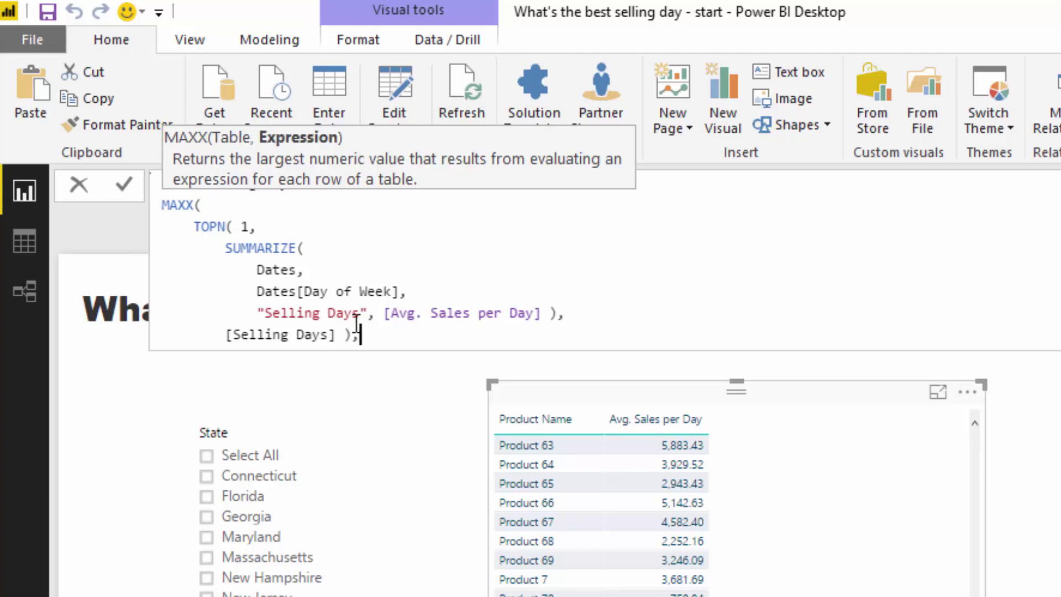
# Step: Add Dates[Day of Week] on a new line as the MAXX expression, close the function, and separate the arguments with a comma
pyautogui.press('Return')
pyautogui.write('Day')
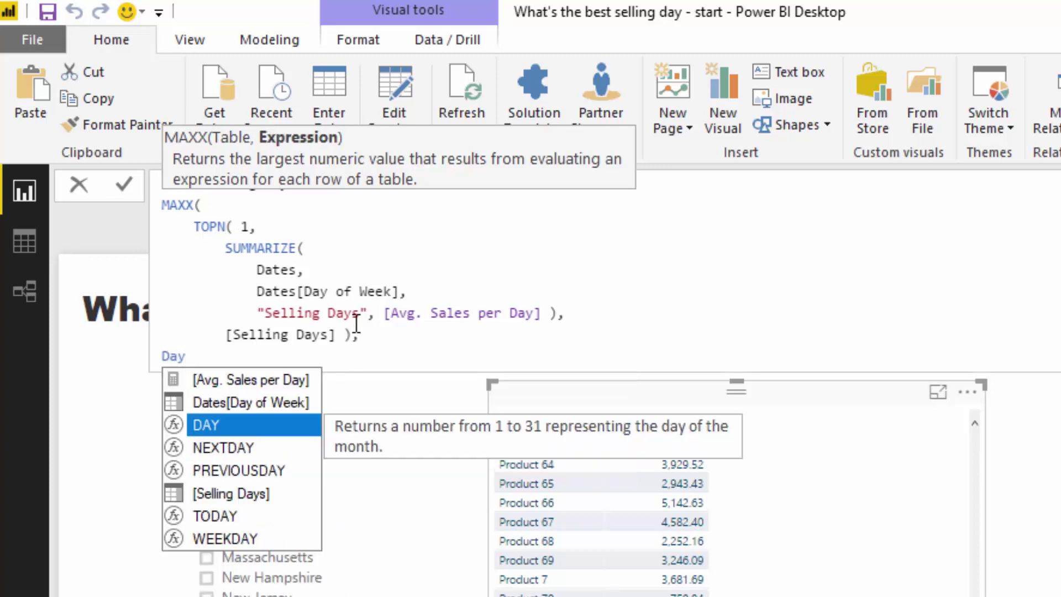
pyautogui.press('Up')
pyautogui.press('Tab')
pyautogui.write(')')
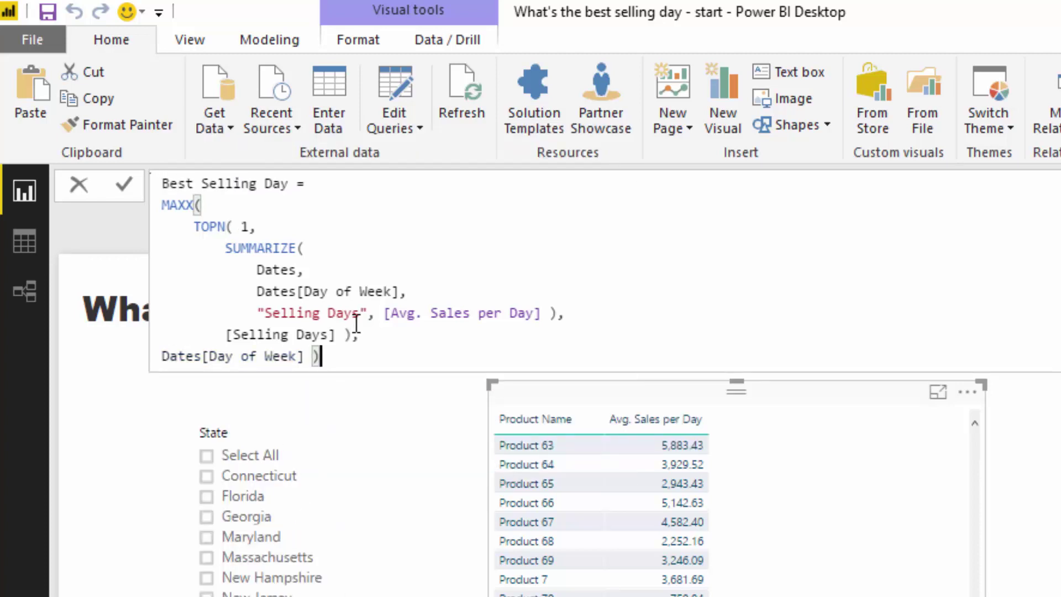
pyautogui.click(358, 334)
pyautogui.press('BackSpace')
pyautogui.write(',')
# Step: Commit the Best Selling Day formula and add the measure to the product table
pyautogui.hotkey('ctrl', 'a')
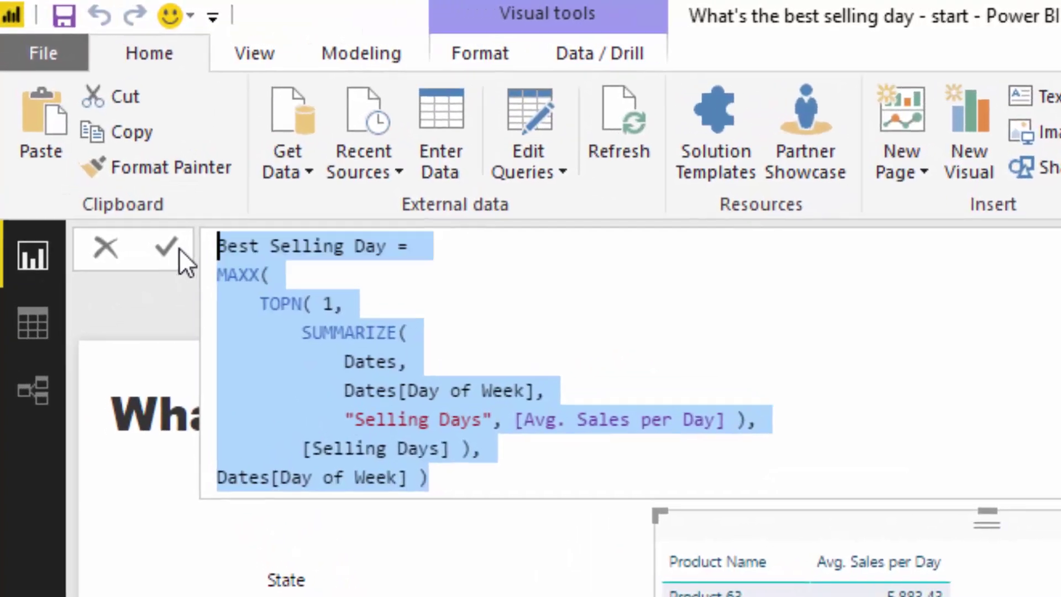
pyautogui.click(456, 412)
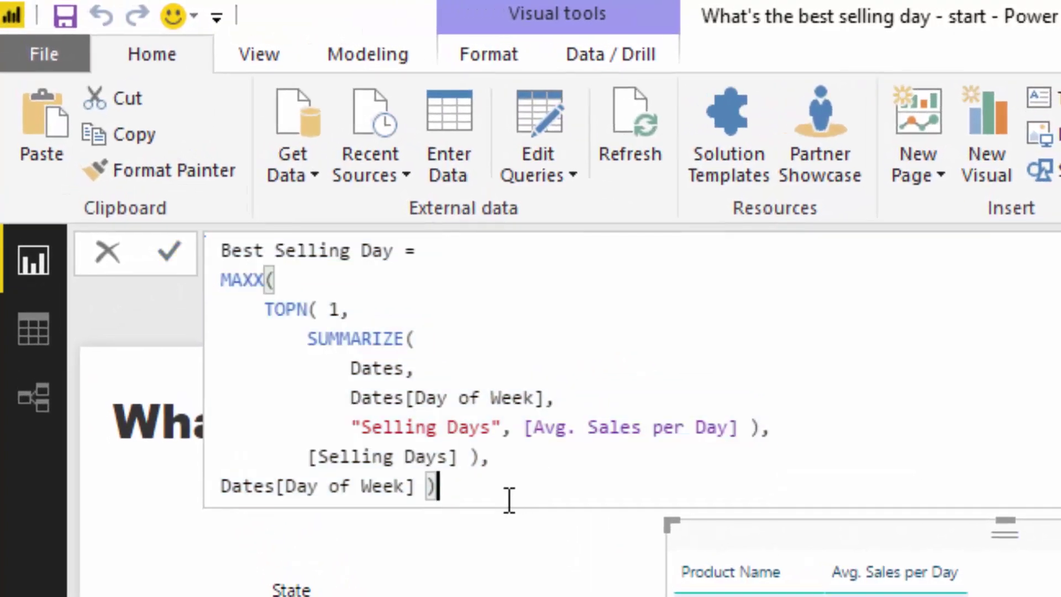
pyautogui.moveTo(509, 500); pyautogui.dragTo(206, 230)
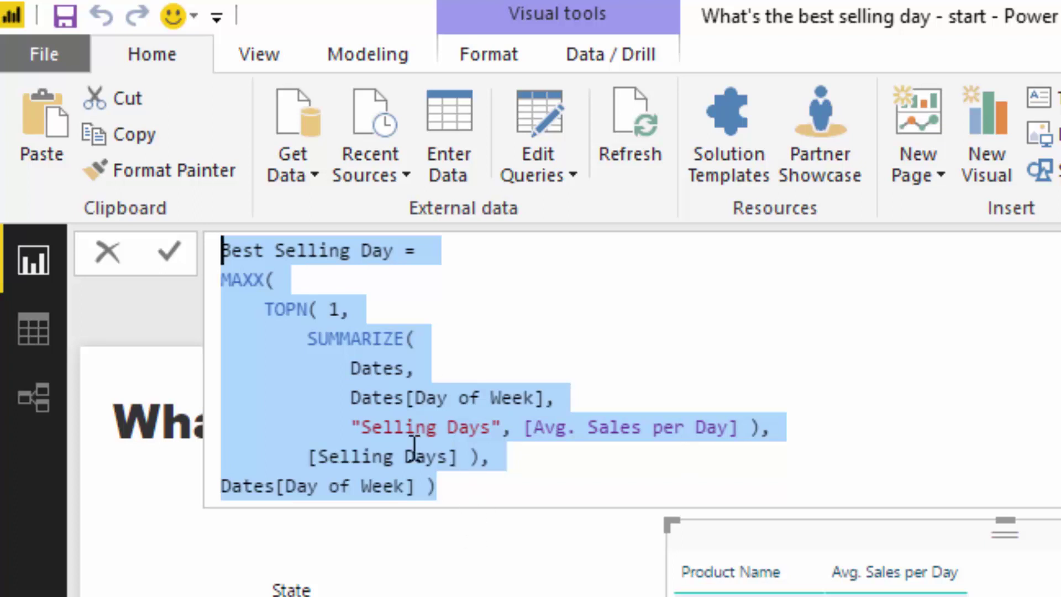
pyautogui.doubleClick(332, 309)
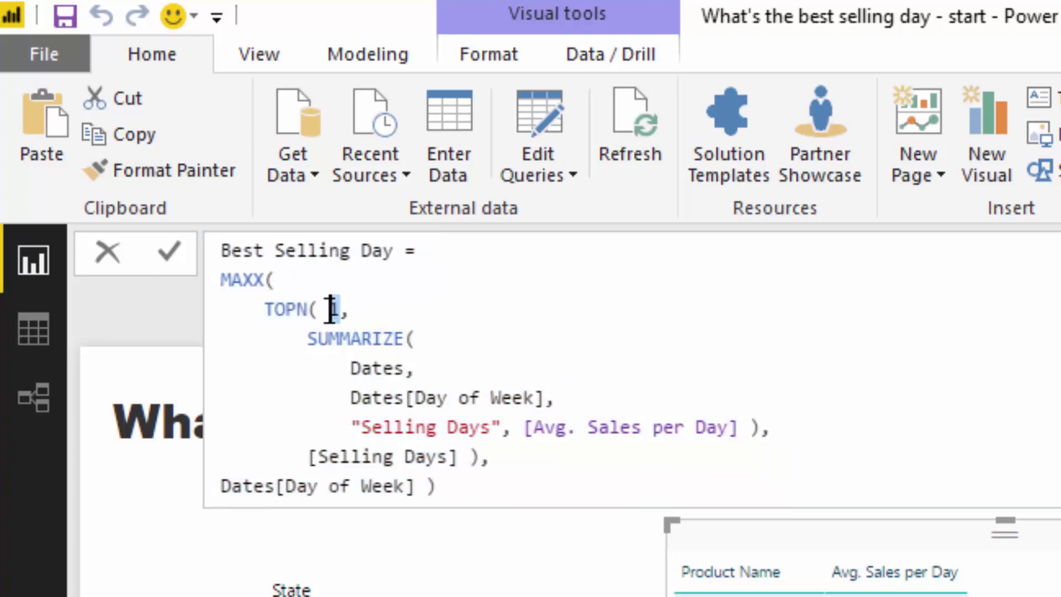
pyautogui.click(339, 308)
pyautogui.click(475, 480)
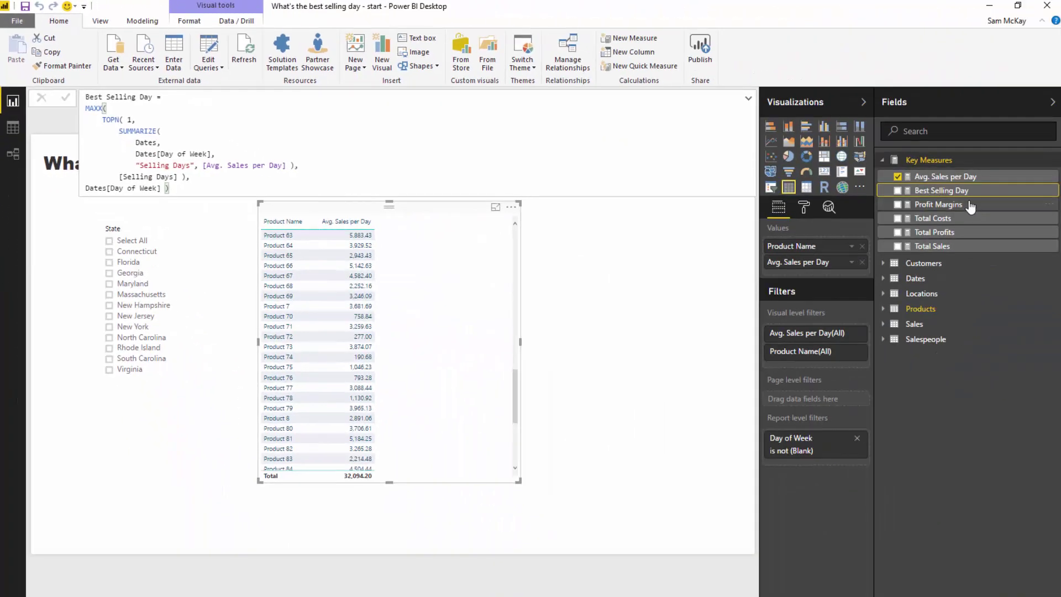
pyautogui.moveTo(940, 190); pyautogui.dragTo(446, 318)
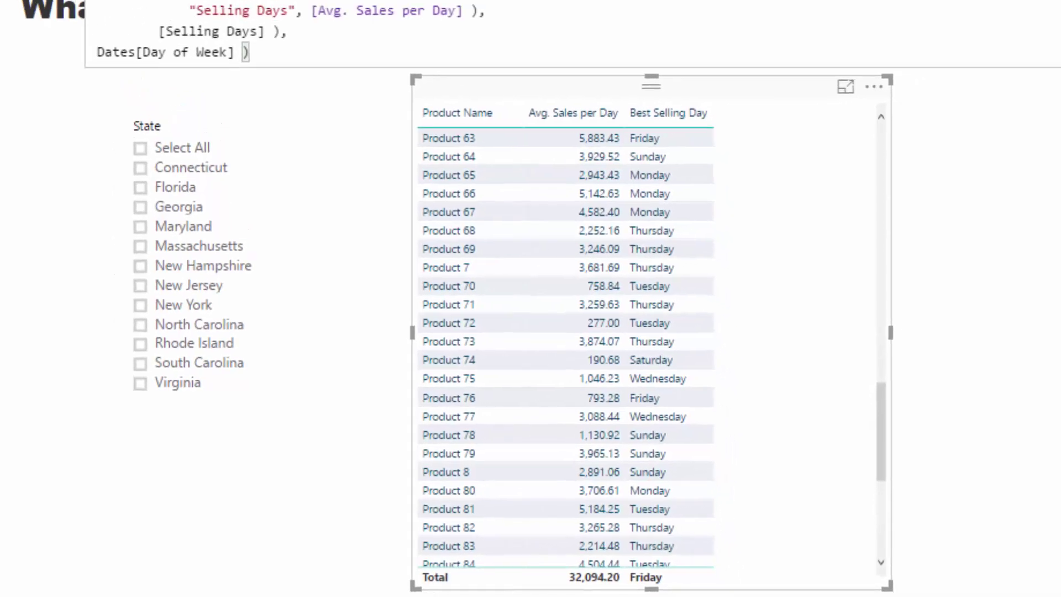
# Step: Review the TOPN, Dates[Day of Week] and [Selling Days] parts of the Best Selling Day formula
pyautogui.moveTo(203, 95); pyautogui.dragTo(319, 96)
pyautogui.moveTo(203, 44); pyautogui.dragTo(154, 44)
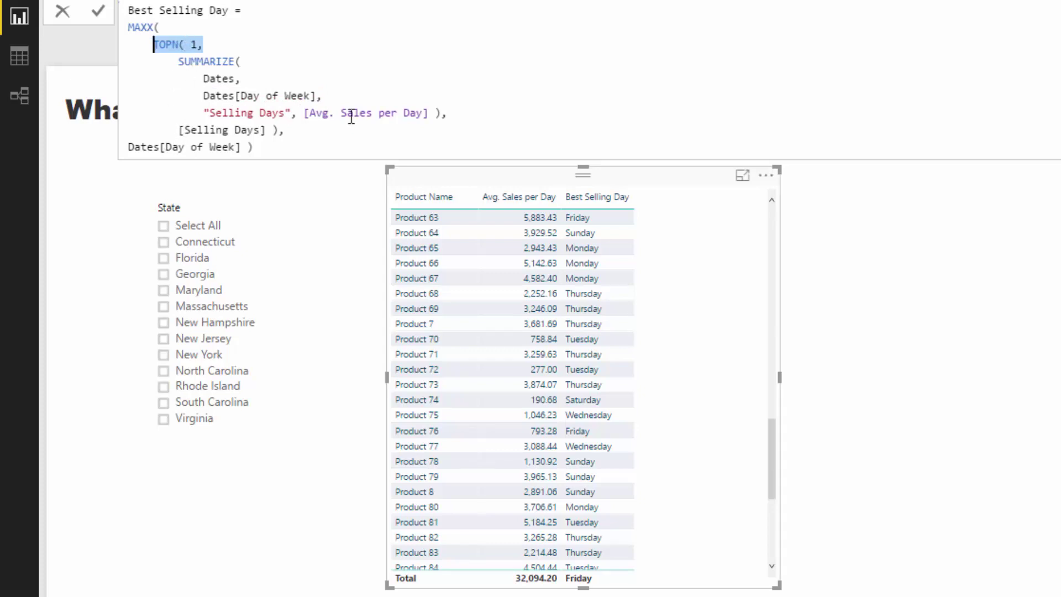
pyautogui.moveTo(322, 97); pyautogui.dragTo(203, 97)
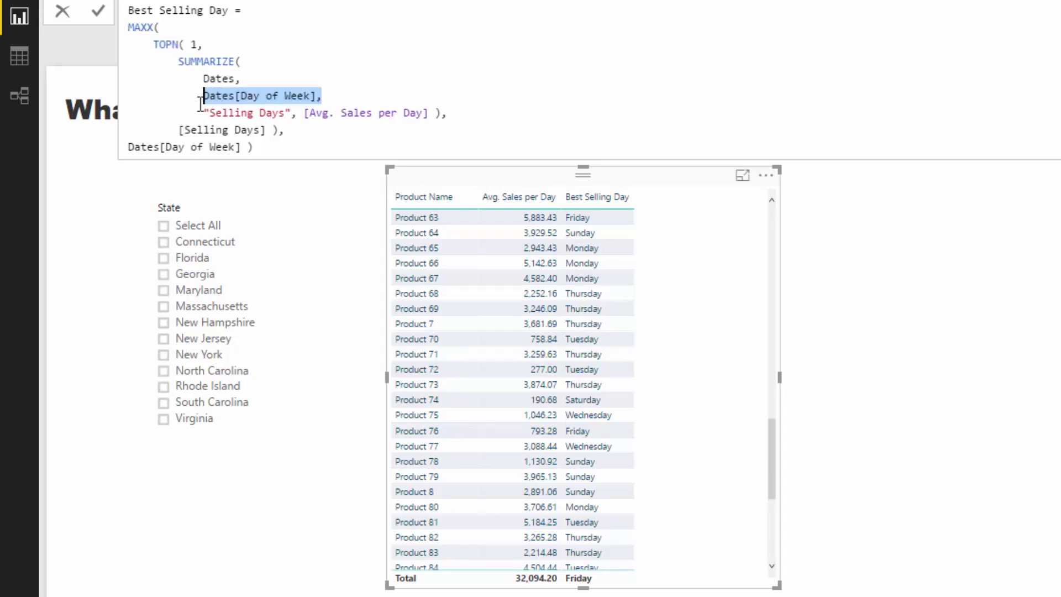
pyautogui.click(180, 131)
pyautogui.moveTo(188, 132); pyautogui.dragTo(276, 136)
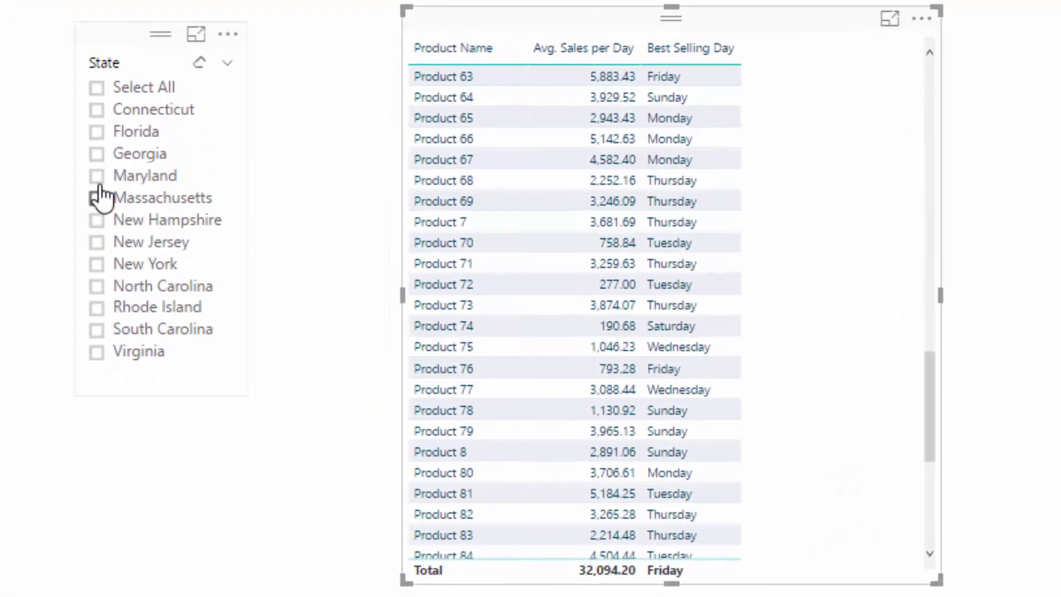
# Step: Filter the report to Florida to examine the best selling days per product, and clear the state filter again
pyautogui.click(98, 134)
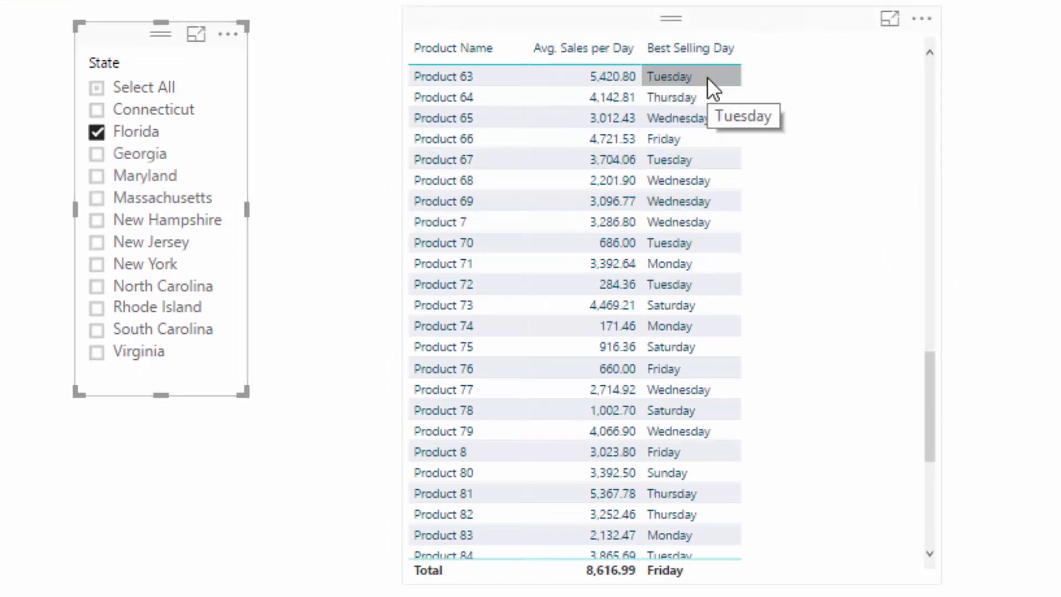
pyautogui.click(97, 133)
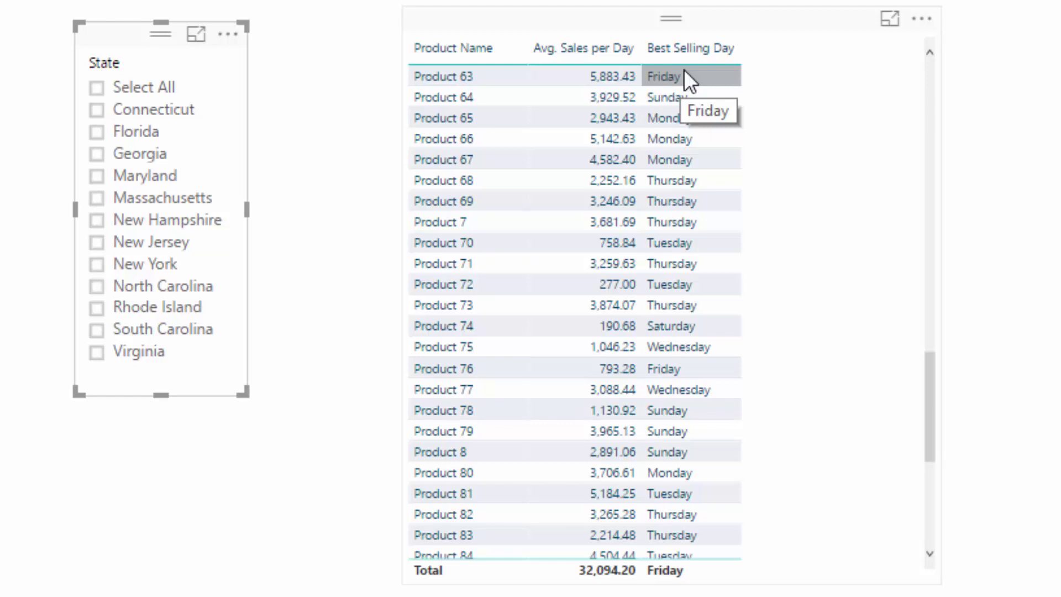
# Step: Move the product table slightly up and to the left, and widen its Avg. Sales per Day column a little
pyautogui.moveTo(610, 18); pyautogui.dragTo(589, 12)
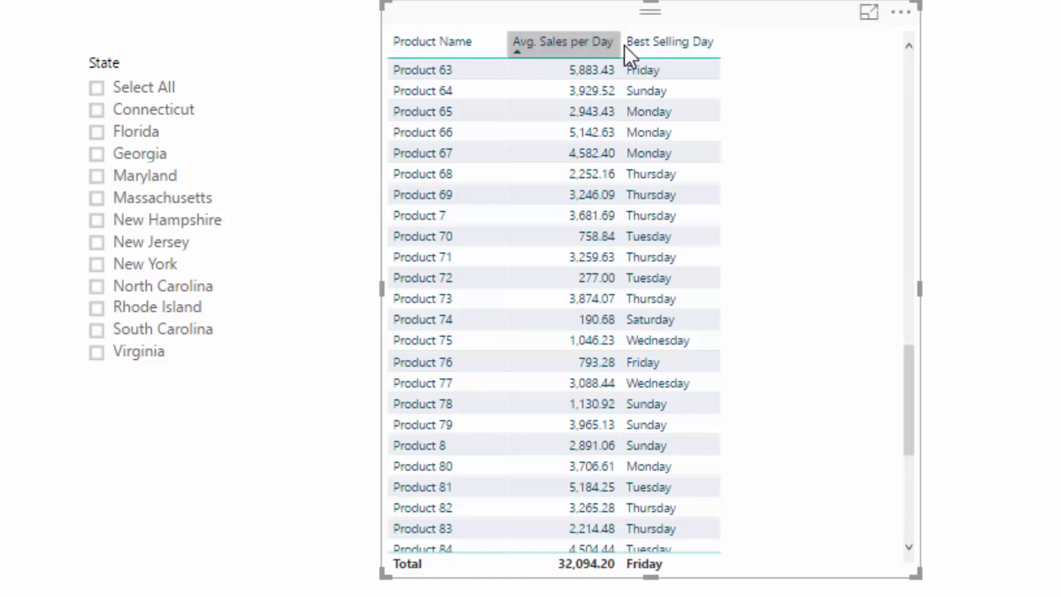
pyautogui.moveTo(621, 44); pyautogui.dragTo(629, 46)
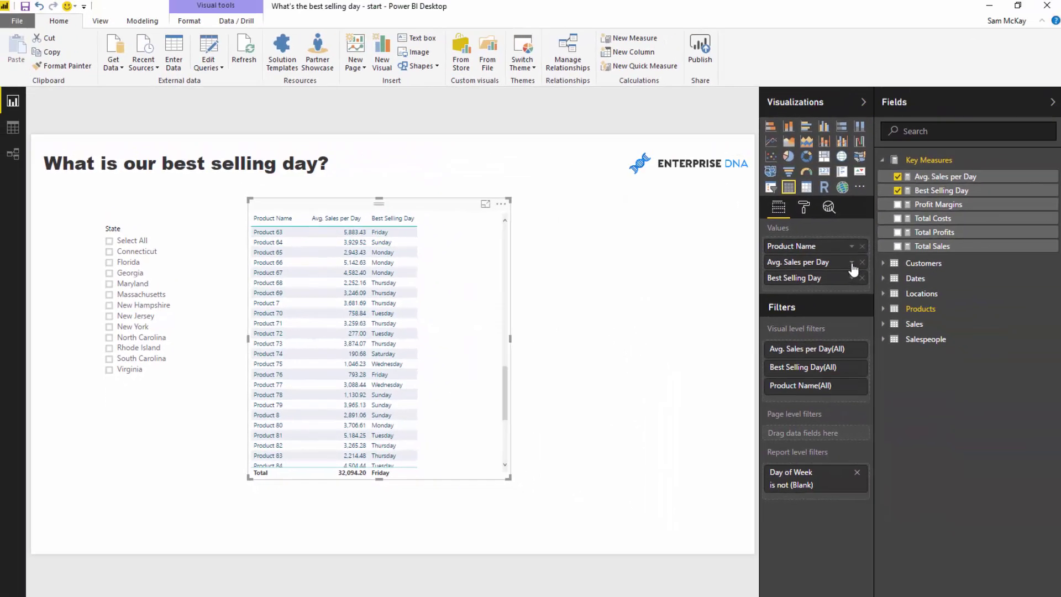
# Step: Apply data bars to the Avg. Sales per Day values with a light teal positive bar color
pyautogui.click(924, 262)
pyautogui.moveTo(947, 286)
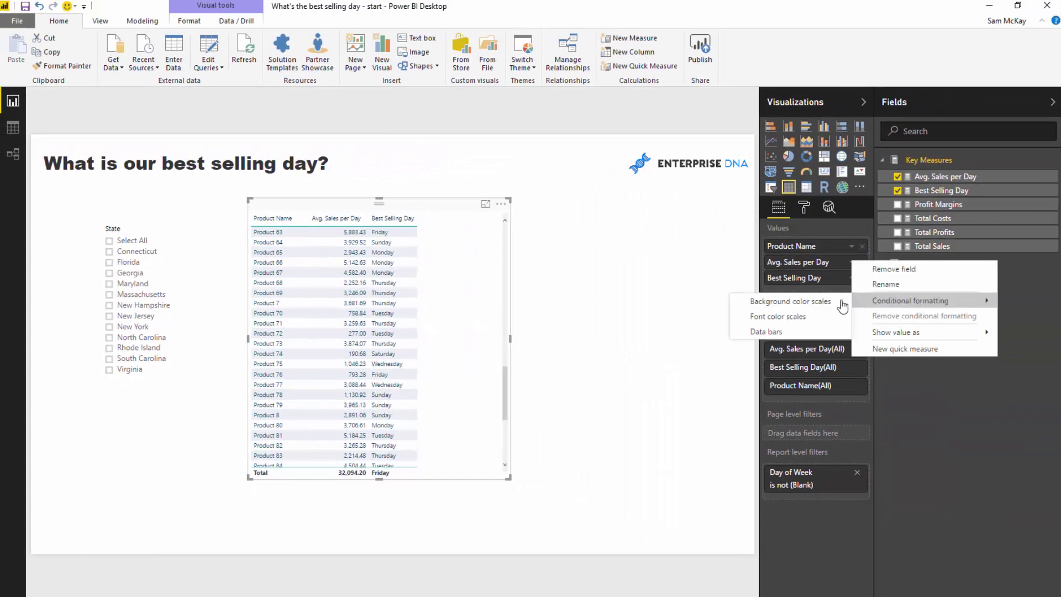
pyautogui.click(767, 332)
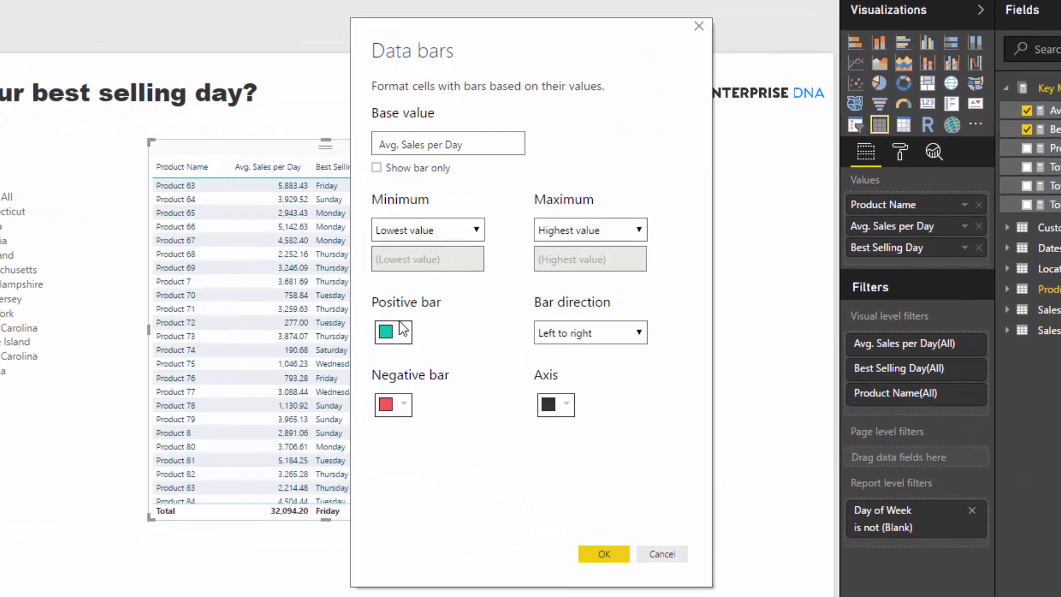
pyautogui.click(436, 339)
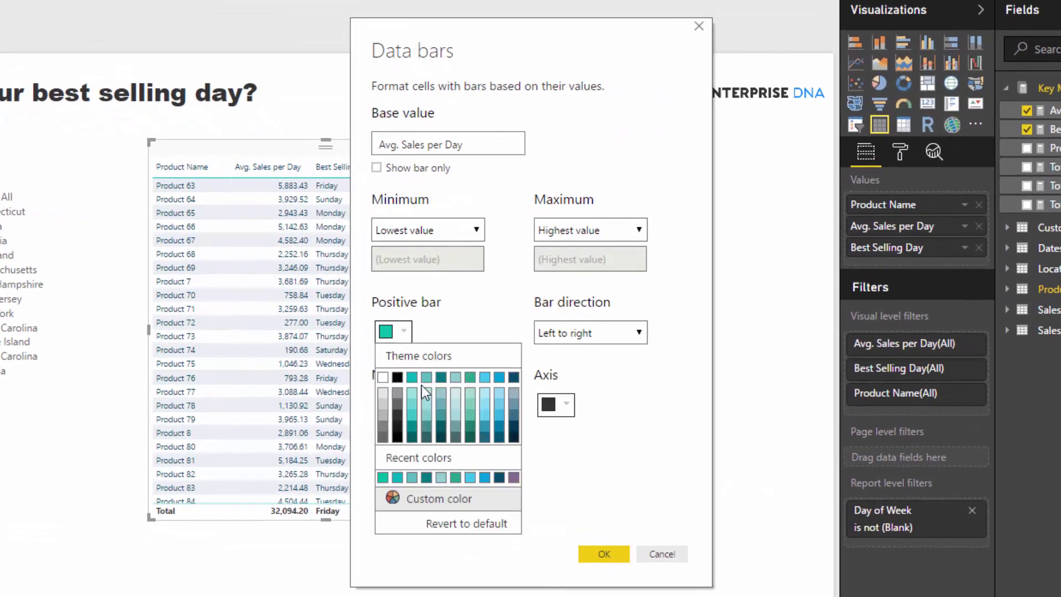
pyautogui.click(426, 404)
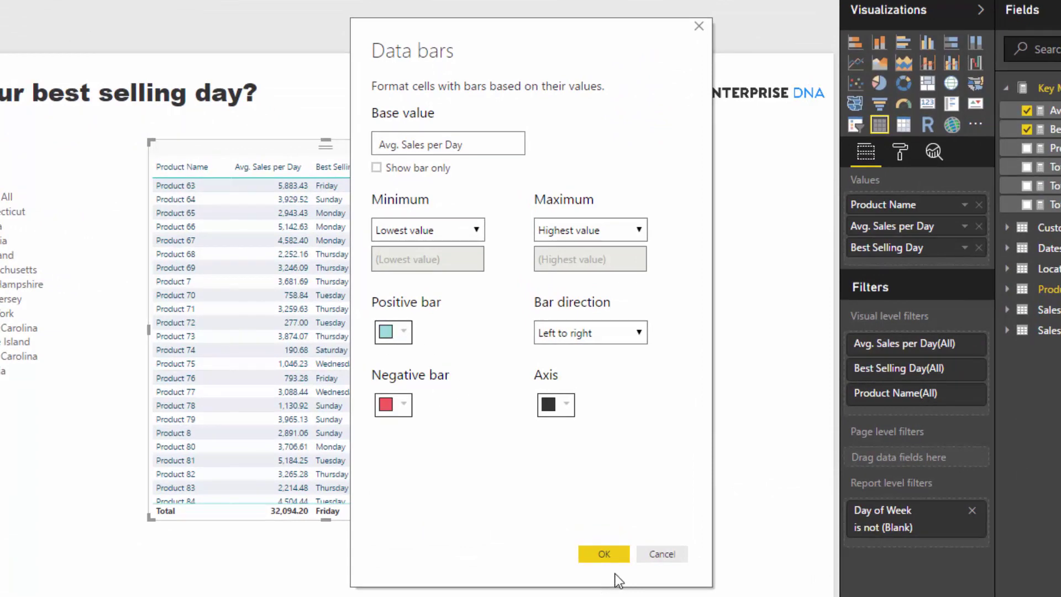
pyautogui.click(608, 554)
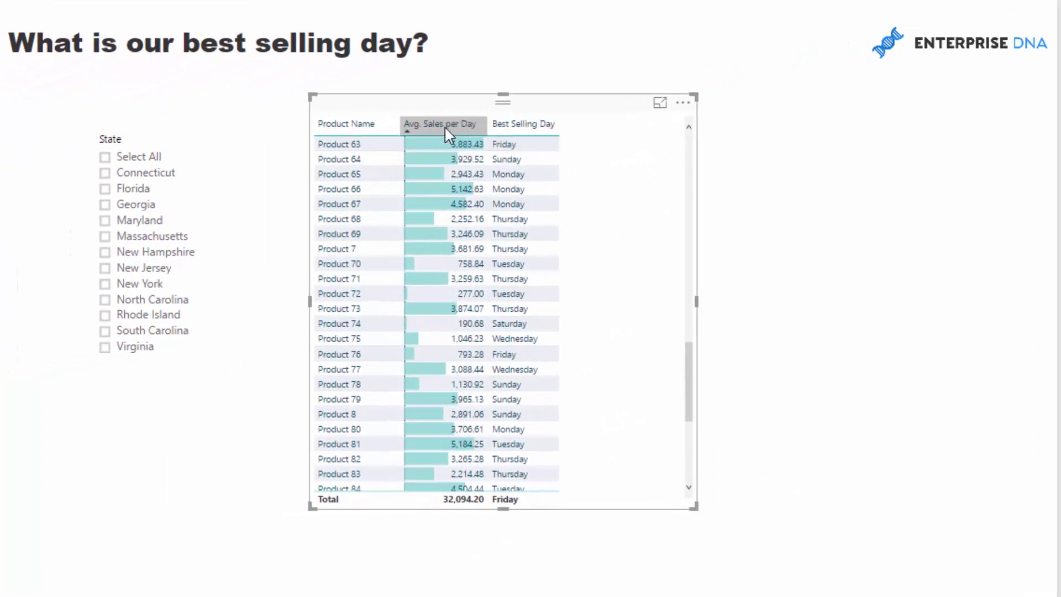
# Step: Widen the Avg. Sales per Day column to give the data bars more room and reduce the table's width and height
pyautogui.moveTo(488, 126); pyautogui.dragTo(521, 135)
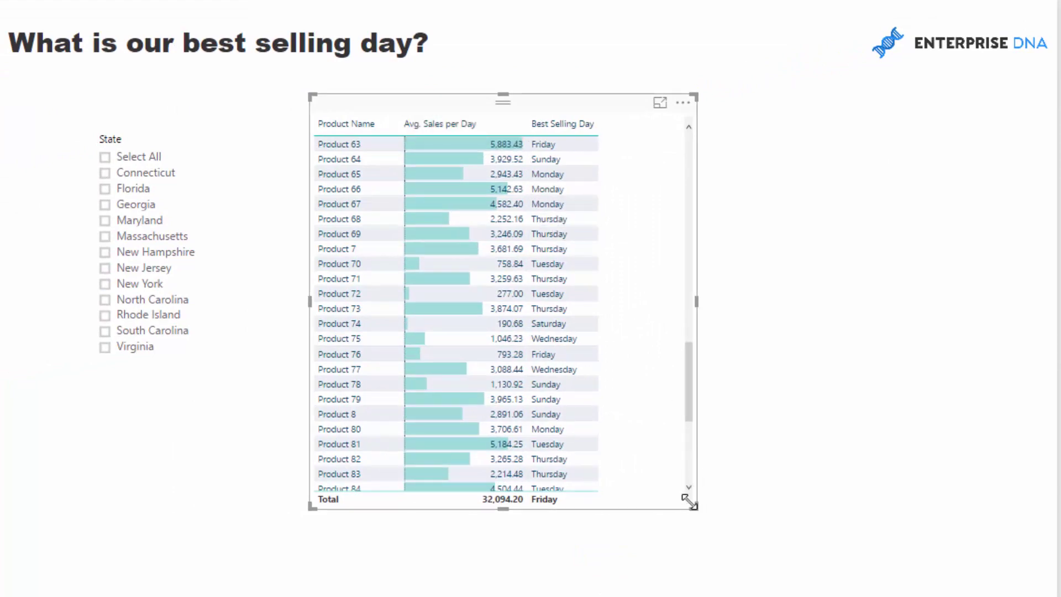
pyautogui.moveTo(691, 498); pyautogui.dragTo(653, 440)
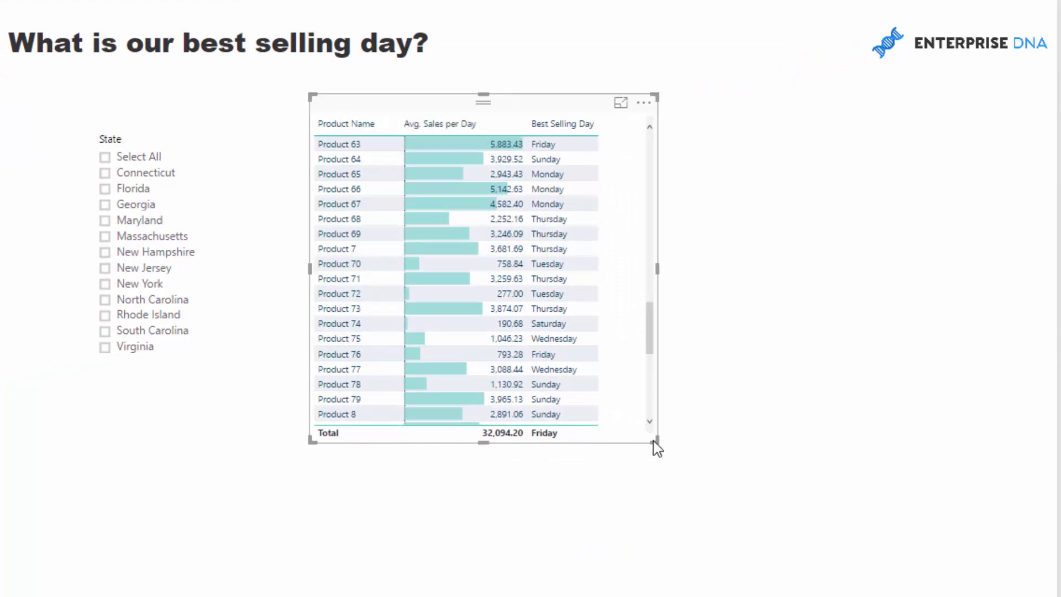